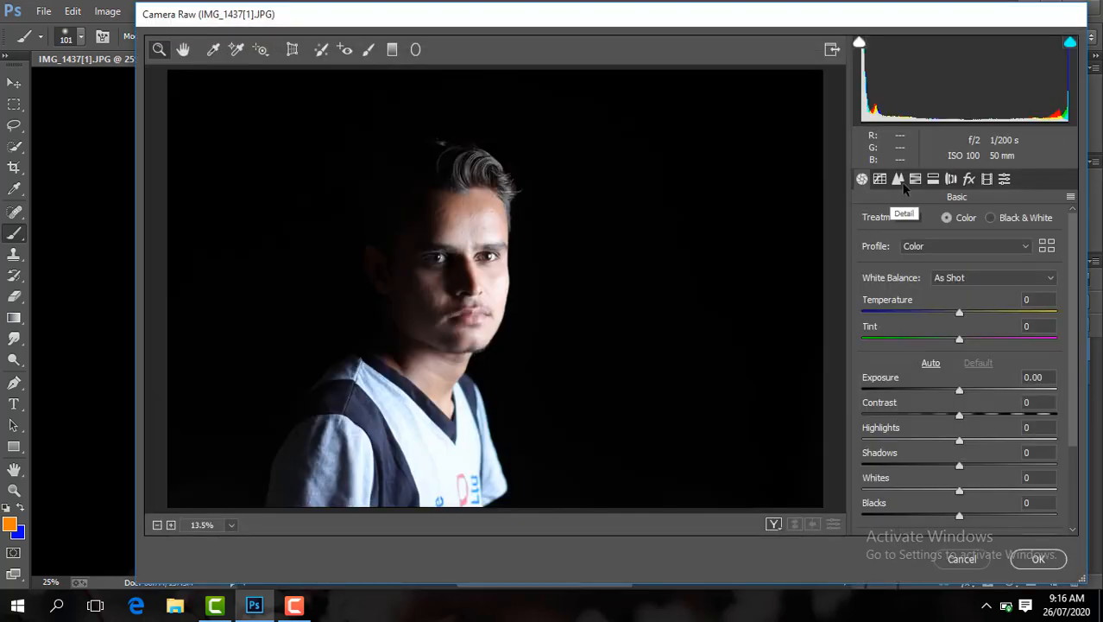
# - In the HSL adjustments, set the saturation of the yellows and greens to -100
pyautogui.click(915, 179)
pyautogui.click(928, 218)
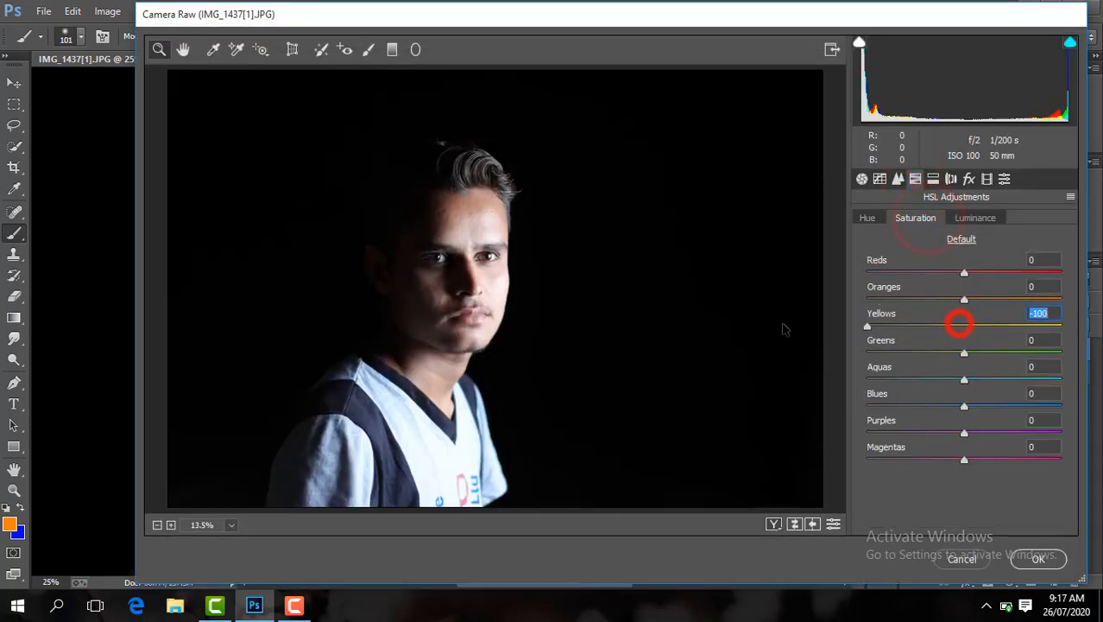
# - In the Basic adjustments, set Blacks to +53, Shadows to +1, Contrast to +6 and Clarity to +10
pyautogui.click(861, 179)
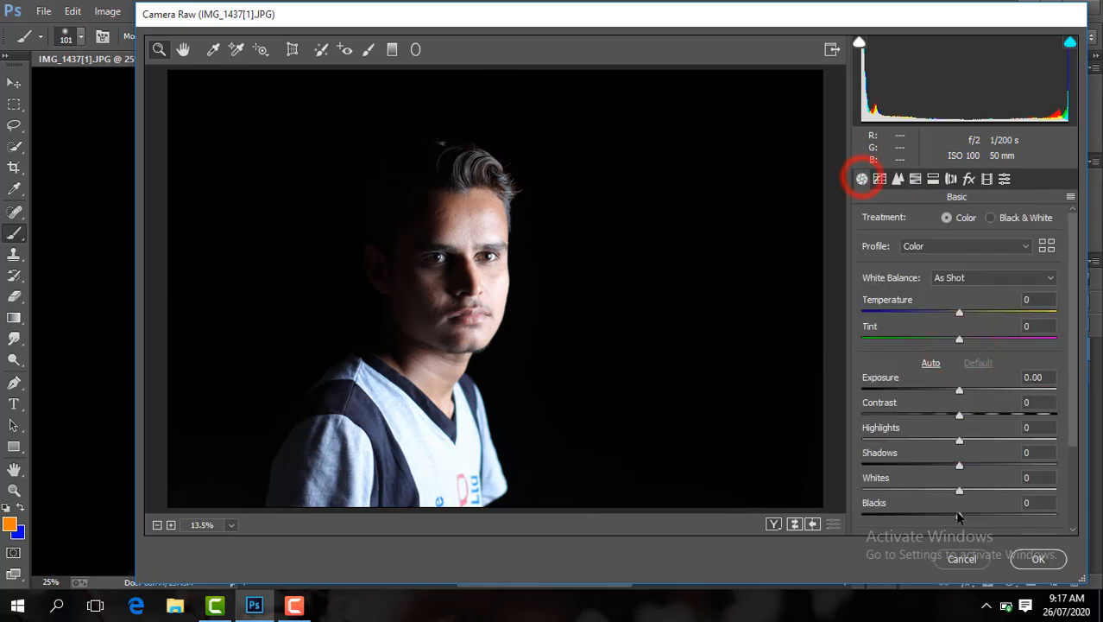
pyautogui.moveTo(959, 516); pyautogui.dragTo(1020, 516)
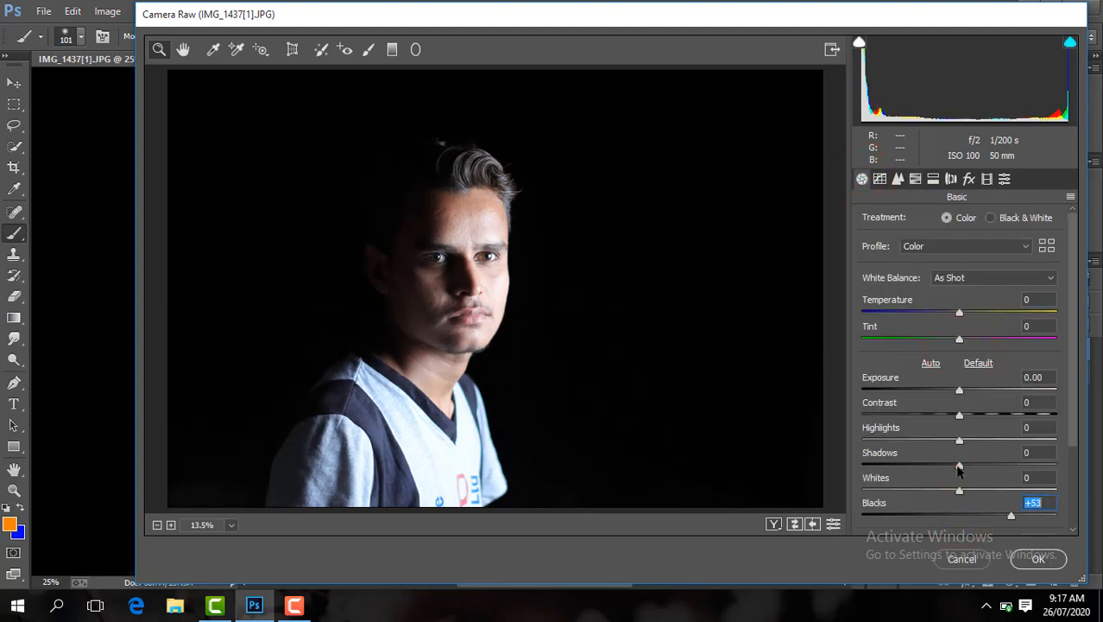
pyautogui.moveTo(1010, 473); pyautogui.dragTo(972, 477)
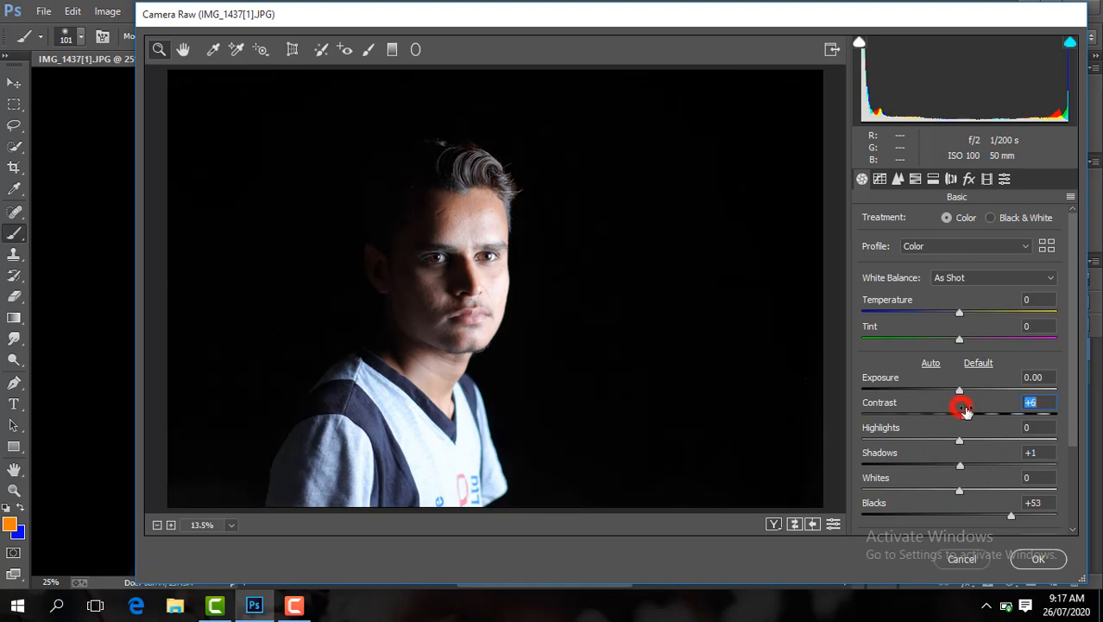
pyautogui.click(1070, 380)
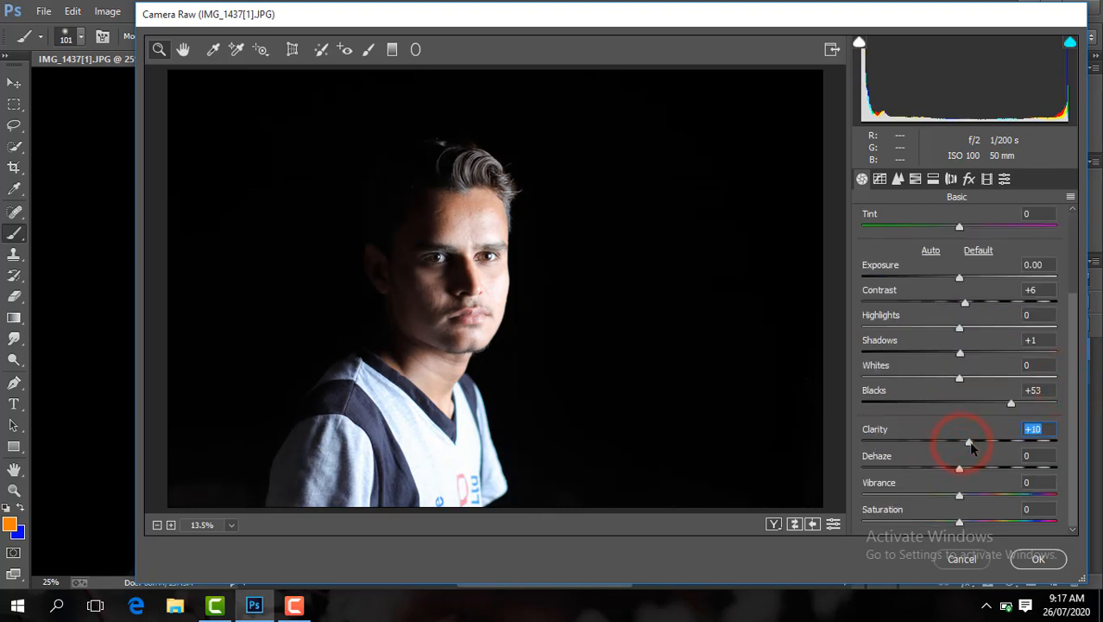
# - Check the face up close and set Highlights to -18
pyautogui.click(509, 339)
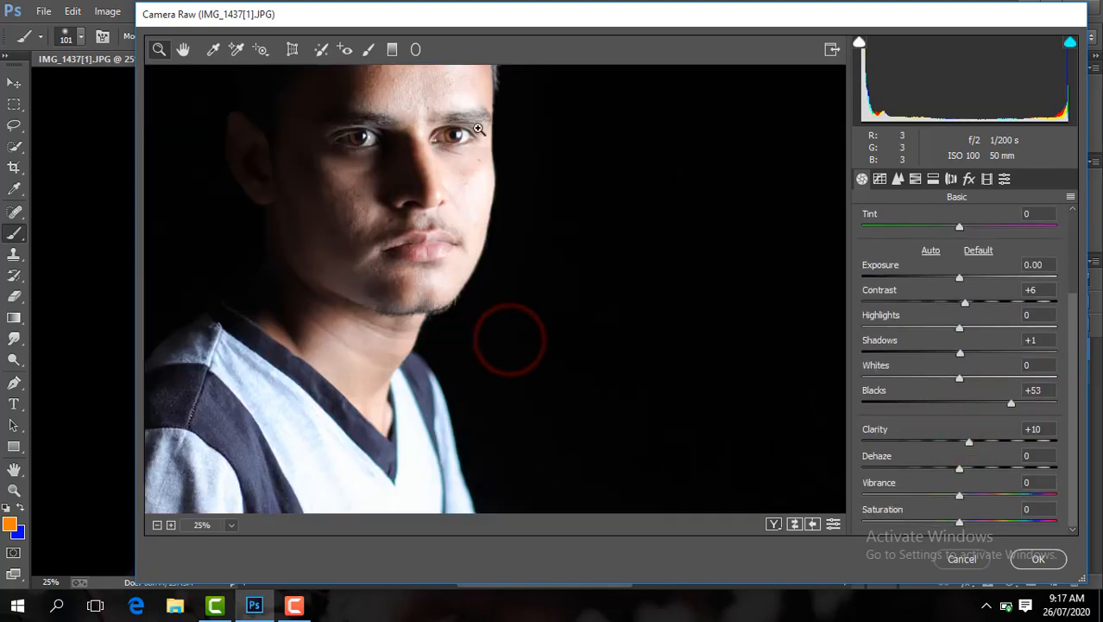
pyautogui.click(183, 49)
pyautogui.moveTo(414, 179); pyautogui.dragTo(523, 333)
pyautogui.click(942, 324)
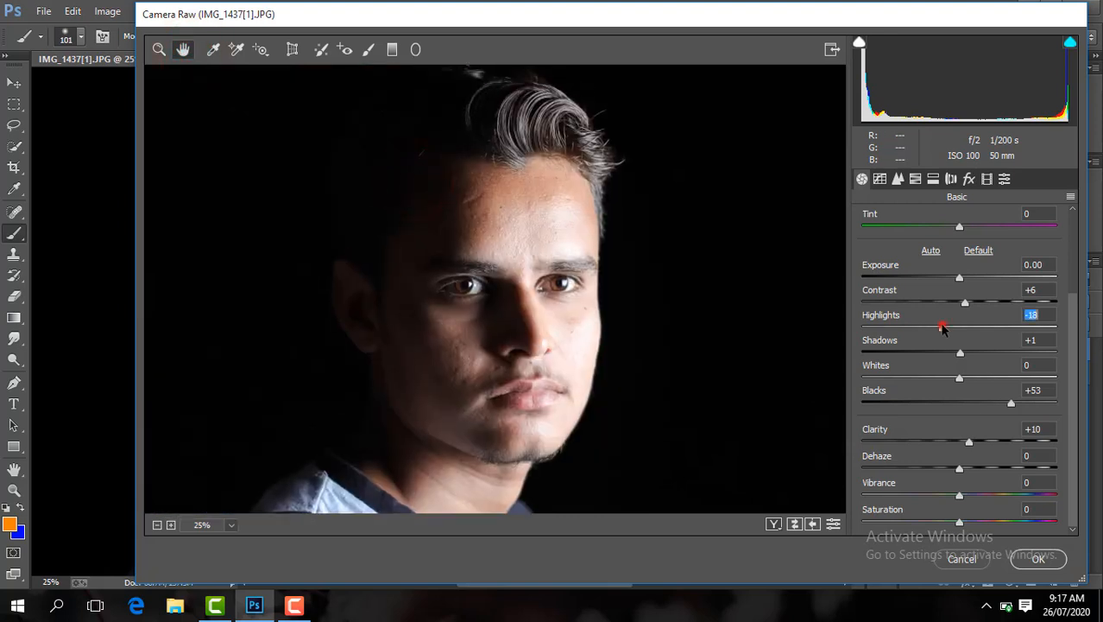
# - In the HSL adjustments, set the oranges' saturation to -9 and their luminance to +8
pyautogui.click(915, 179)
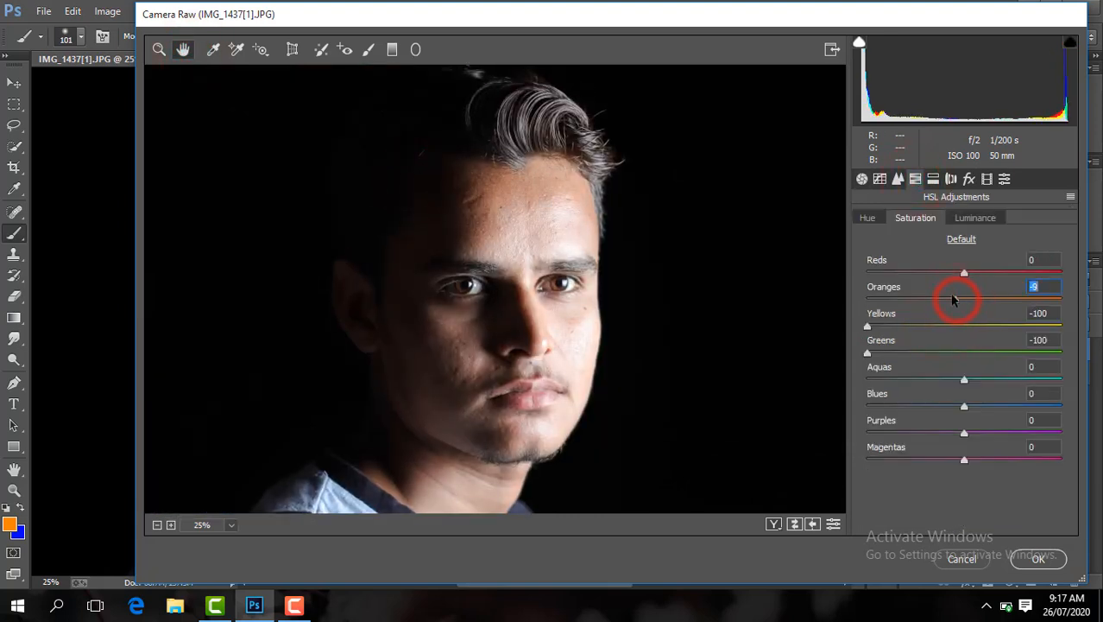
pyautogui.click(968, 218)
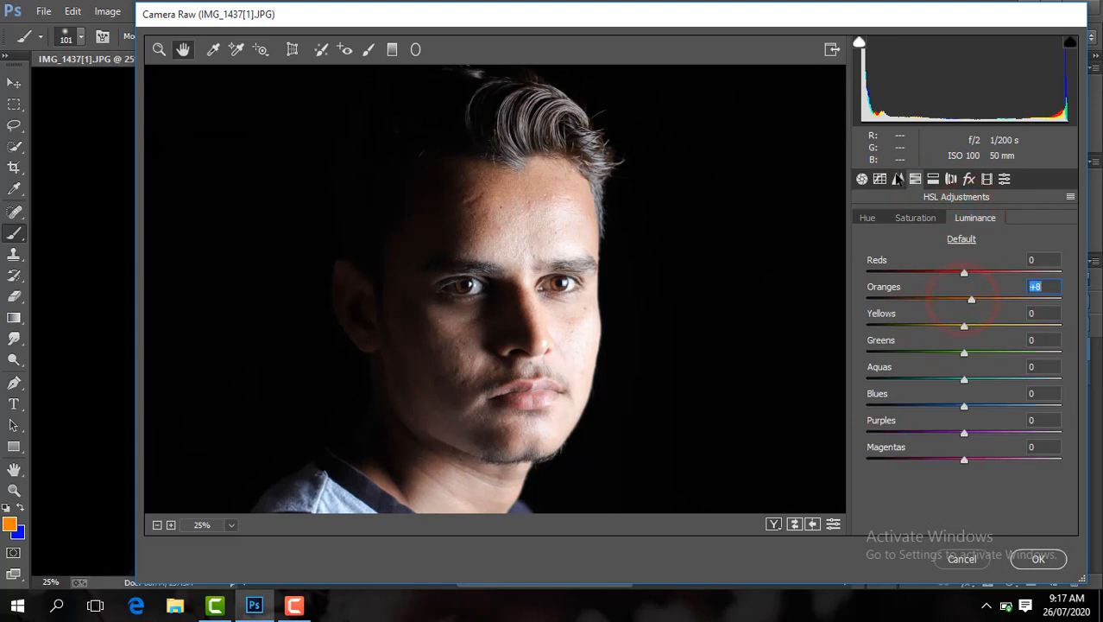
# - Split-tone the shadows with hue 347 and saturation 5 and the highlights with hue 74 and saturation 9, and apply the Camera Raw filter
pyautogui.click(898, 178)
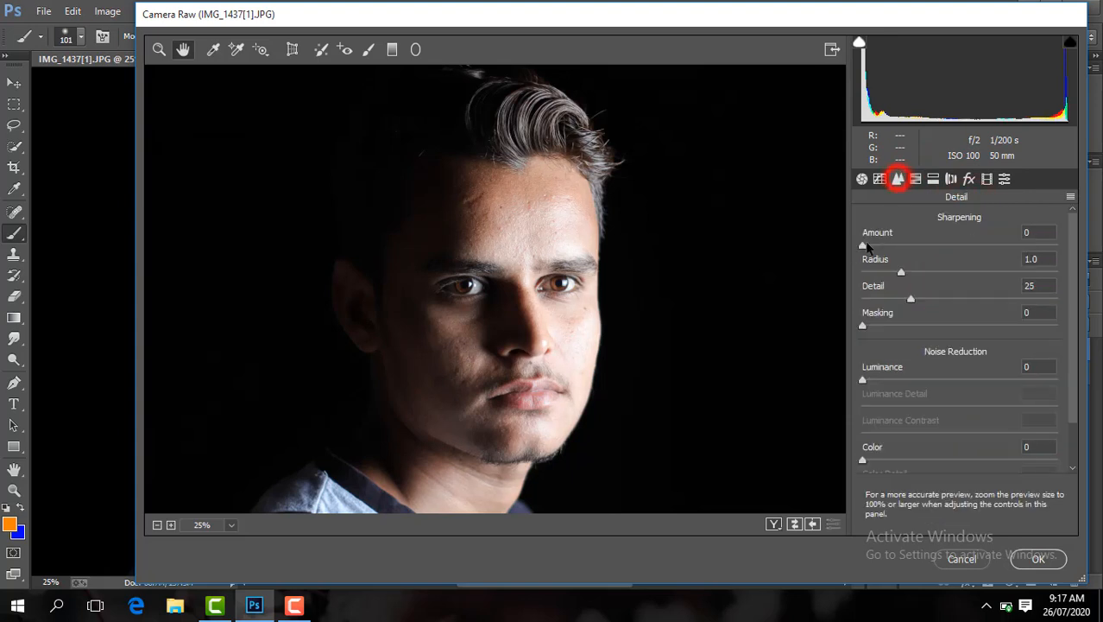
pyautogui.click(933, 179)
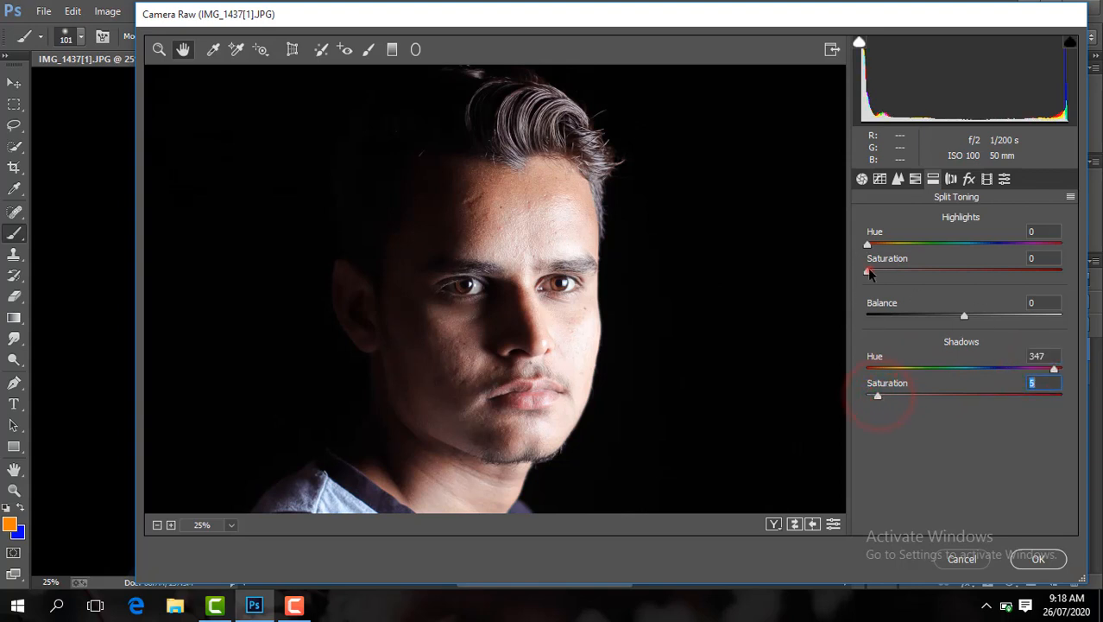
pyautogui.moveTo(870, 273); pyautogui.dragTo(909, 242)
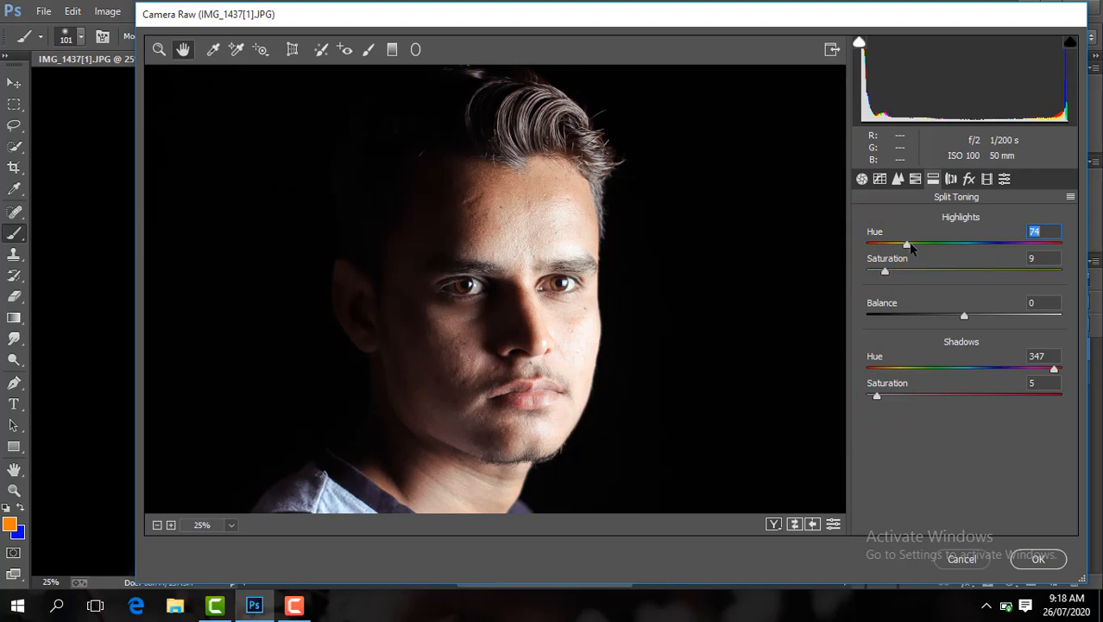
pyautogui.click(1022, 557)
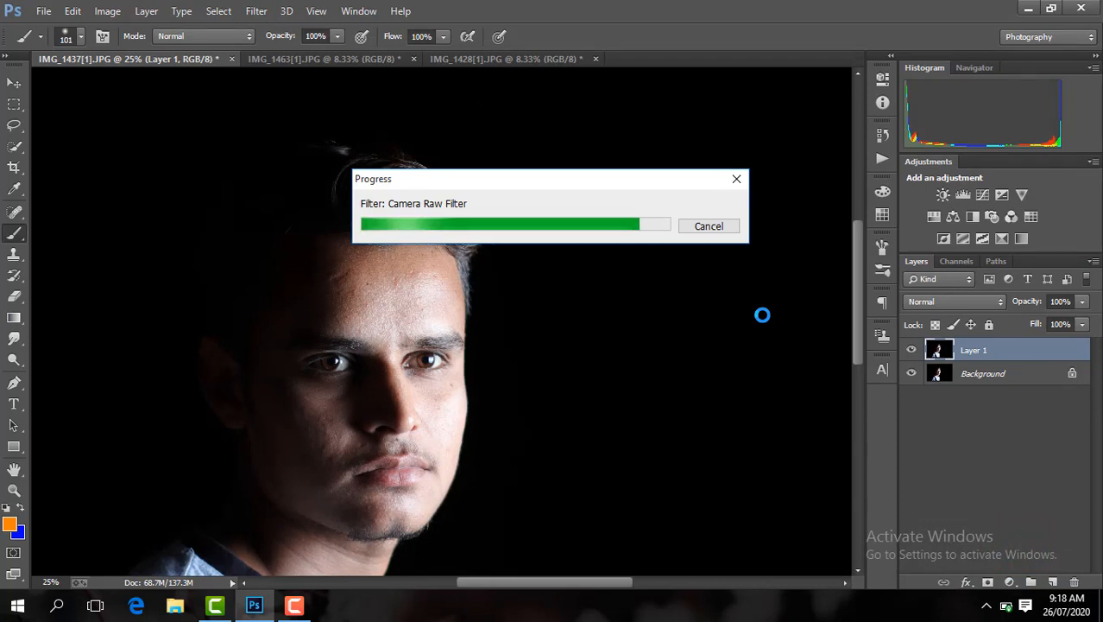
# - Merge the filtered layer with the background and duplicate the merged image onto a new layer
pyautogui.hotkey('ctrl', '-')
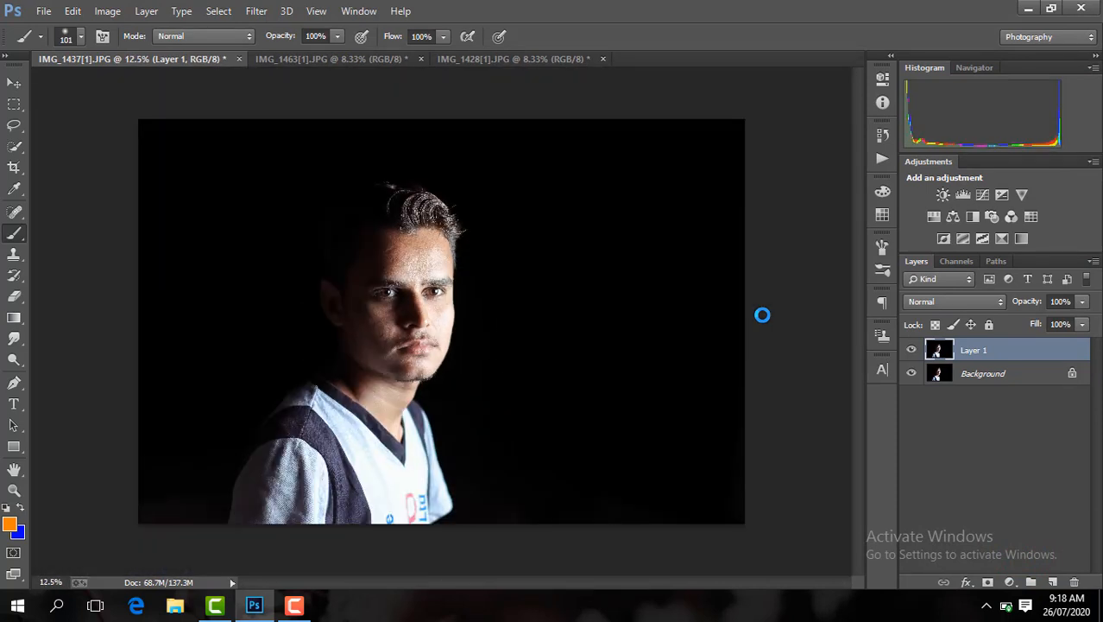
pyautogui.click(912, 349)
pyautogui.click(912, 350)
pyautogui.rightClick(914, 353)
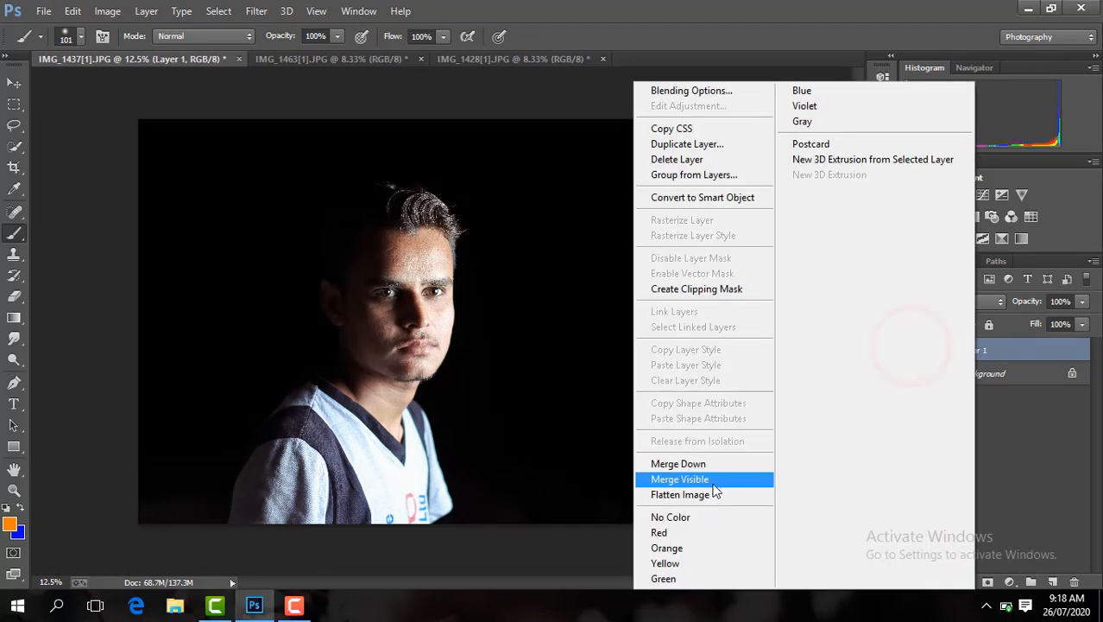
pyautogui.click(713, 489)
pyautogui.hotkey('ctrl', 'j')
# - Remove the diagonal scar on the shadowed side of the forehead using a content-aware Spot Healing Brush of size 38
pyautogui.hotkey('ctrl', '+')
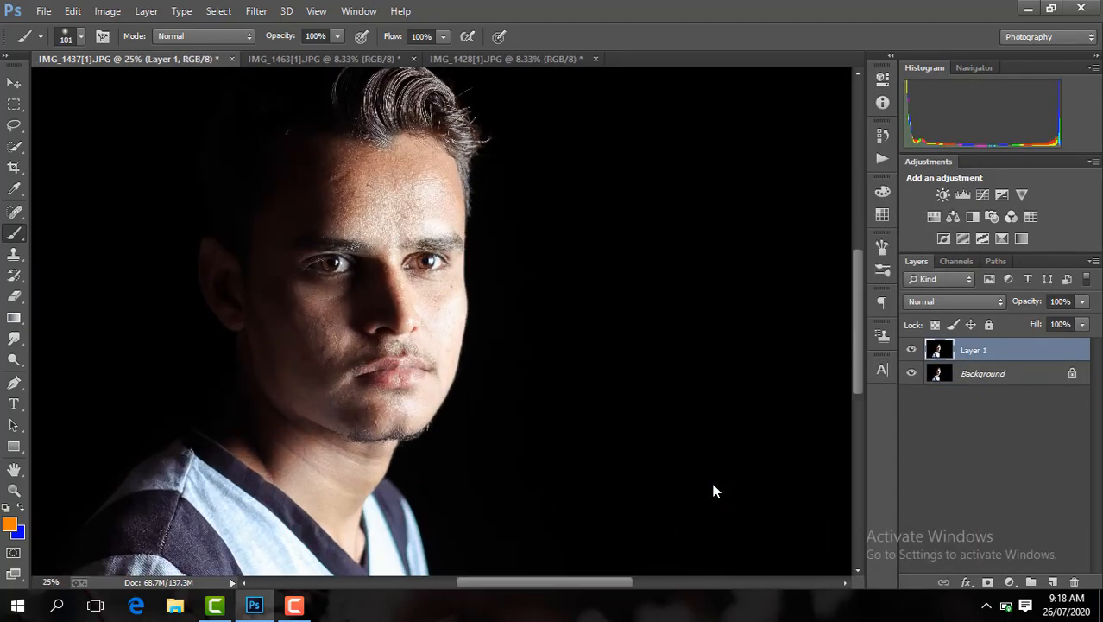
pyautogui.hotkey('ctrl', '+')
pyautogui.moveTo(603, 581); pyautogui.dragTo(552, 578)
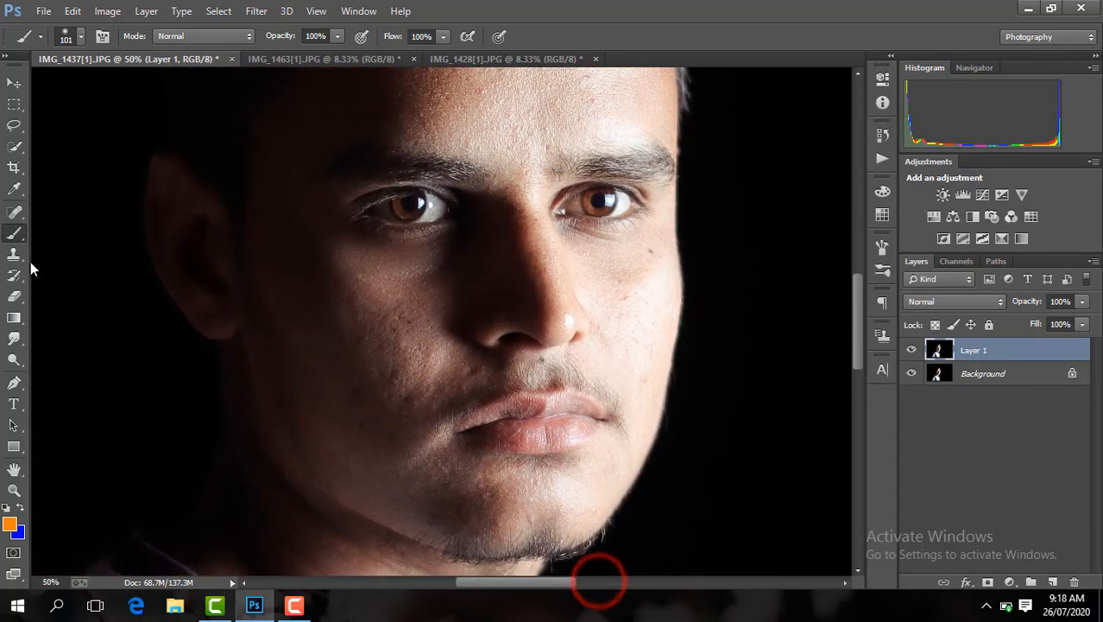
pyautogui.click(15, 207)
pyautogui.moveTo(857, 352); pyautogui.dragTo(854, 308)
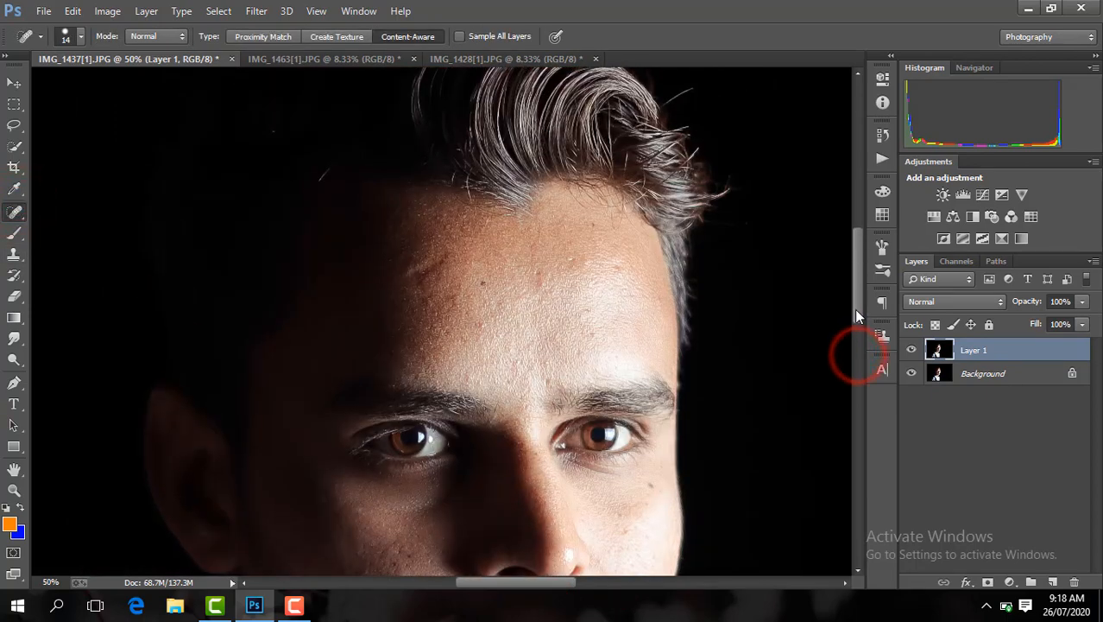
pyautogui.hotkey('ctrl', '+')
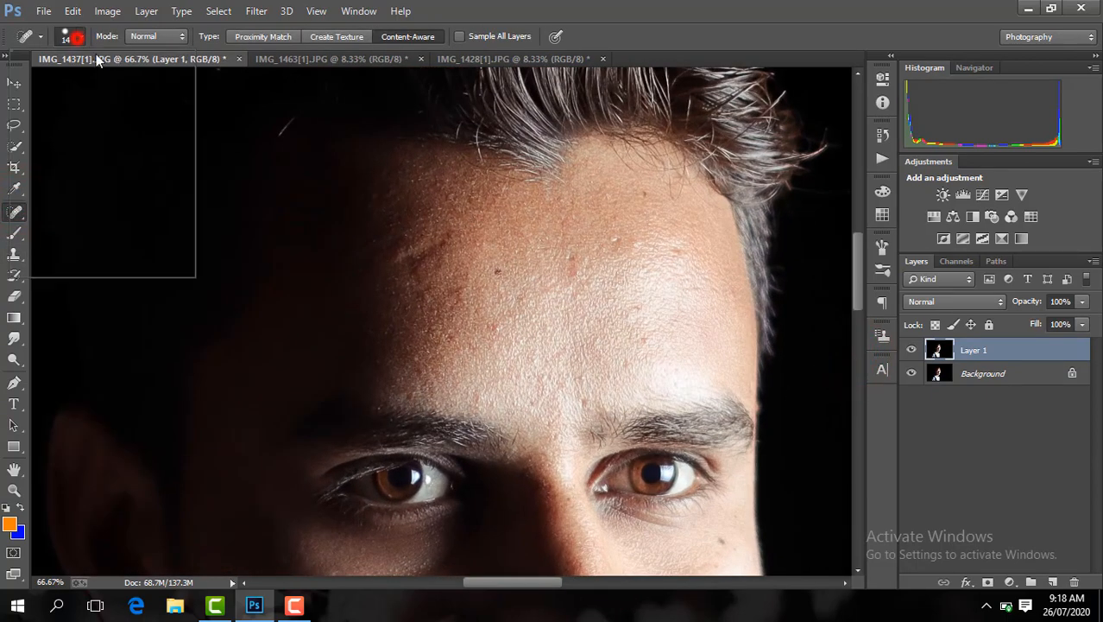
pyautogui.moveTo(401, 263); pyautogui.dragTo(451, 234)
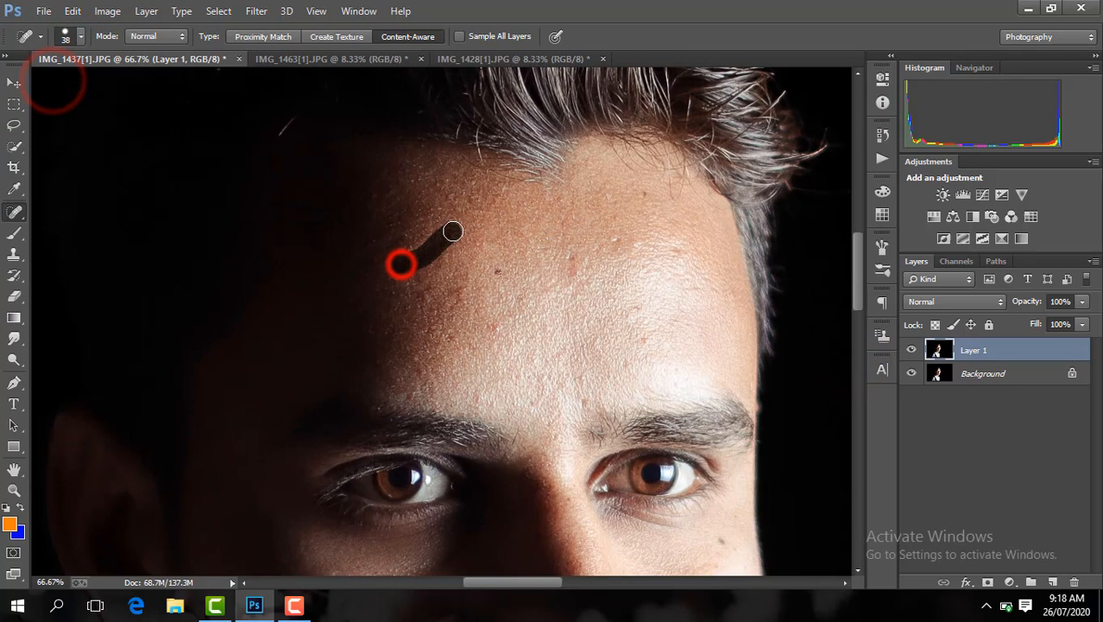
# - Heal the individual spots and blemishes across the whole forehead and between the eyebrows
pyautogui.click(499, 273)
pyautogui.click(573, 264)
pyautogui.click(635, 306)
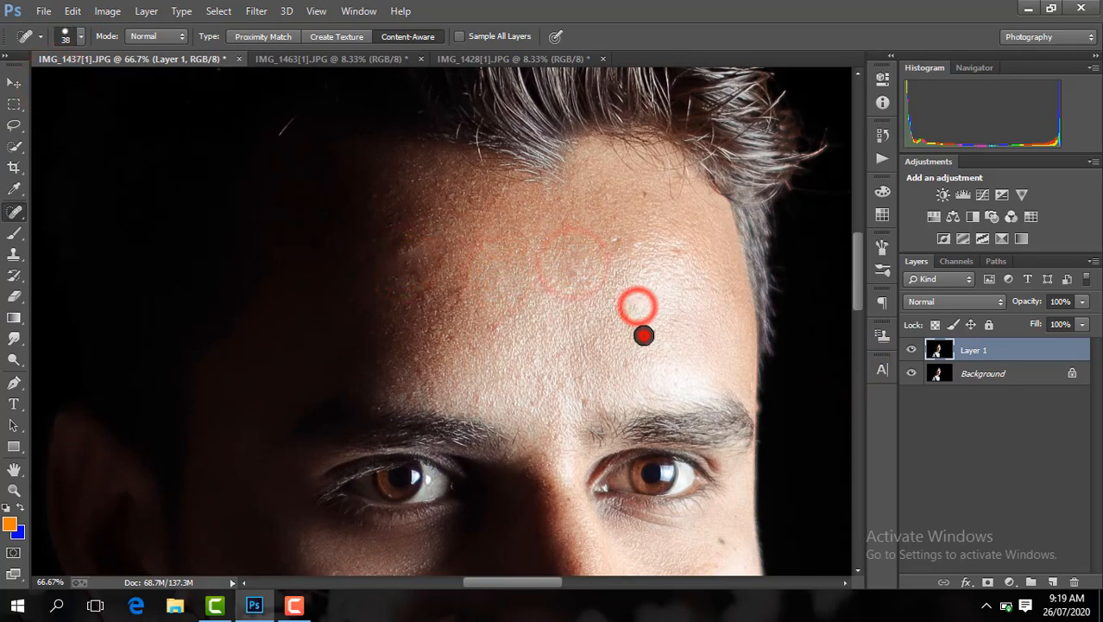
pyautogui.click(643, 332)
pyautogui.click(628, 360)
pyautogui.click(581, 400)
pyautogui.click(572, 273)
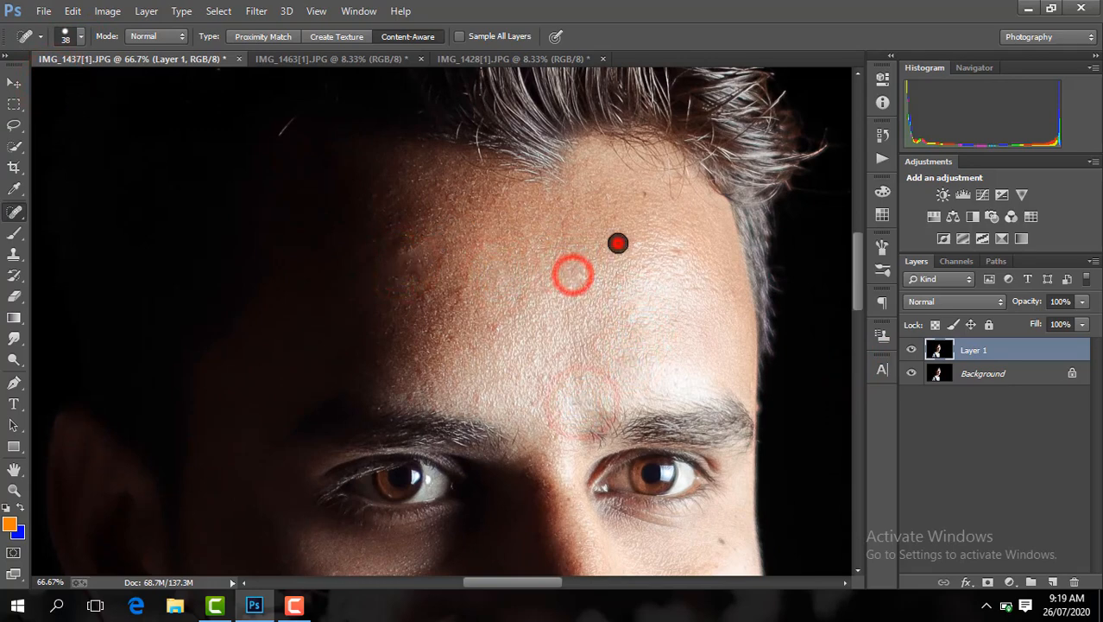
pyautogui.click(615, 241)
pyautogui.click(675, 249)
pyautogui.click(643, 193)
pyautogui.click(495, 323)
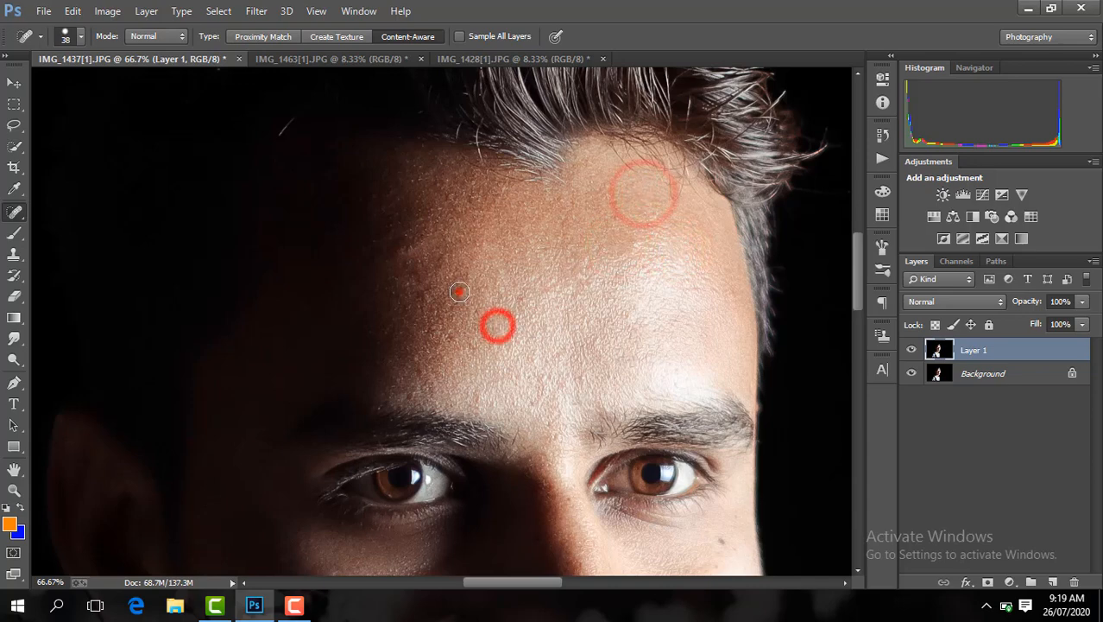
pyautogui.click(458, 293)
pyautogui.click(417, 291)
pyautogui.click(443, 263)
pyautogui.click(451, 338)
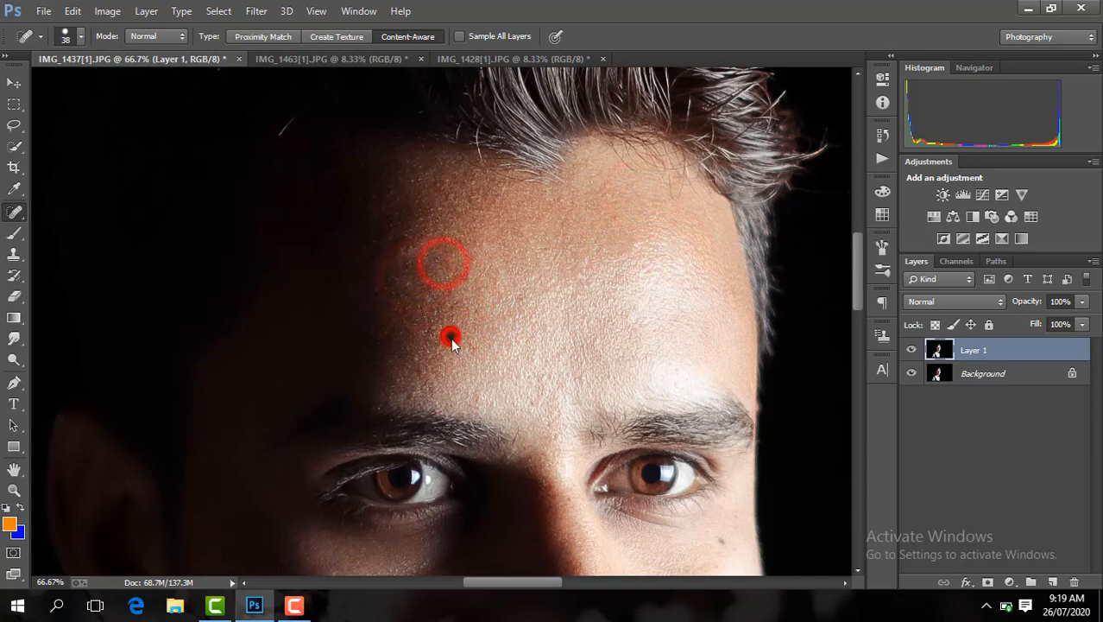
pyautogui.click(529, 401)
pyautogui.click(476, 199)
pyautogui.click(403, 248)
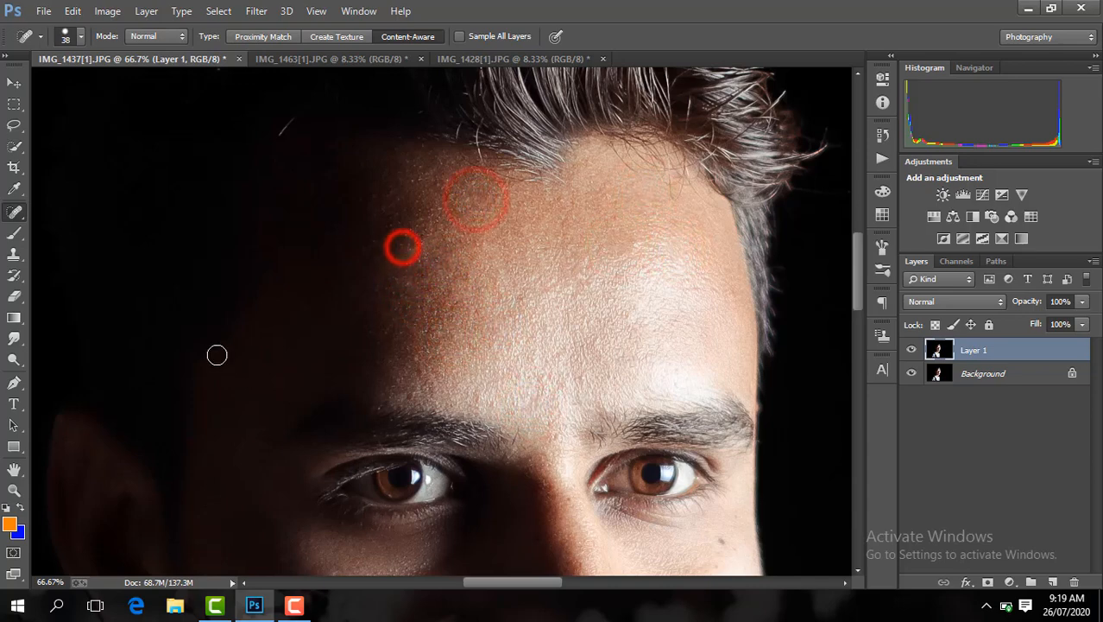
# - Heal the moles and blemishes on both cheeks and along the shadowed jaw
pyautogui.click(855, 298)
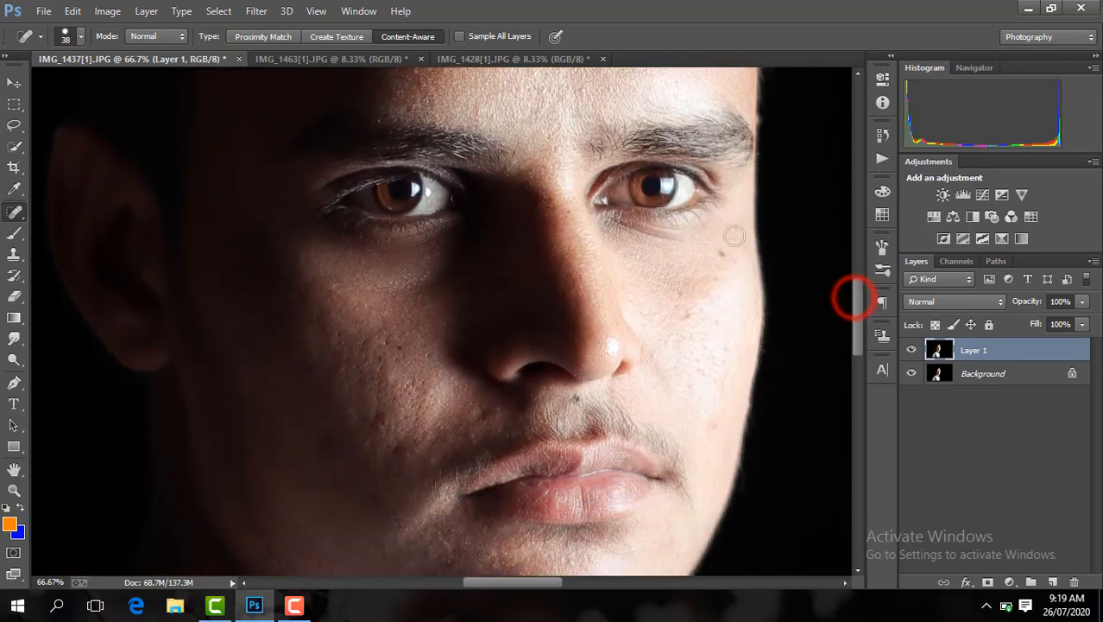
pyautogui.click(722, 254)
pyautogui.click(682, 297)
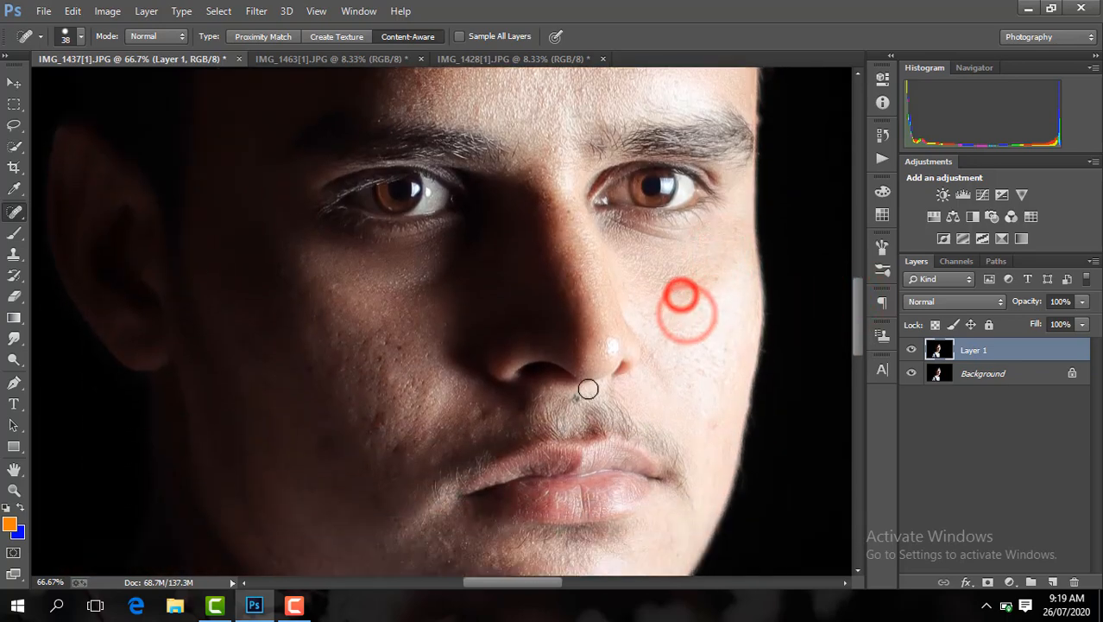
pyautogui.click(480, 418)
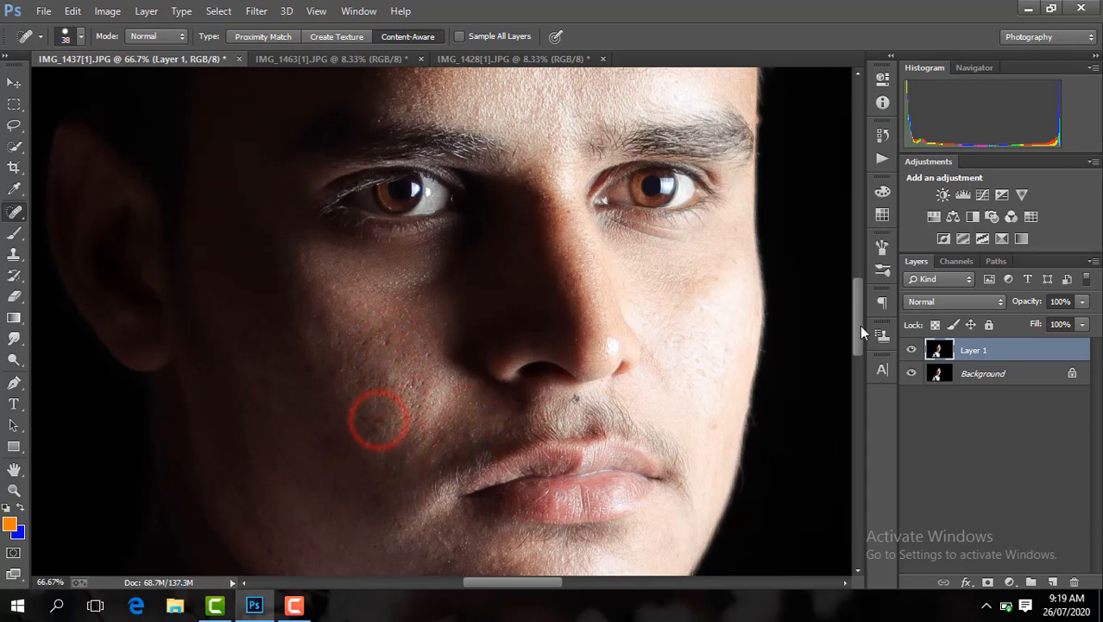
pyautogui.moveTo(861, 330); pyautogui.dragTo(858, 340)
pyautogui.click(327, 352)
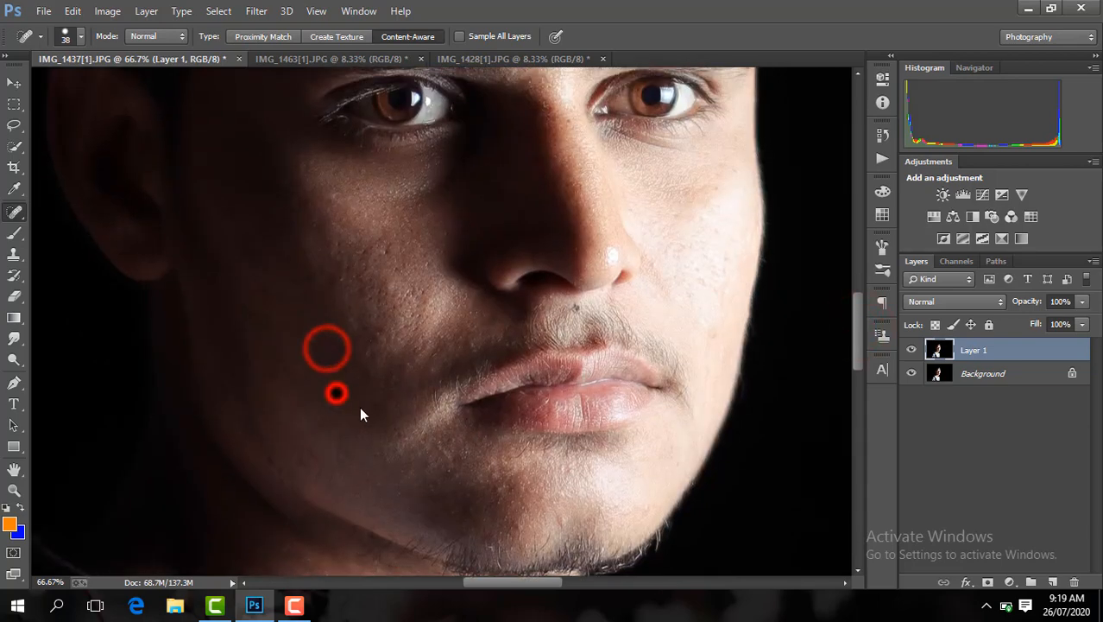
pyautogui.click(382, 428)
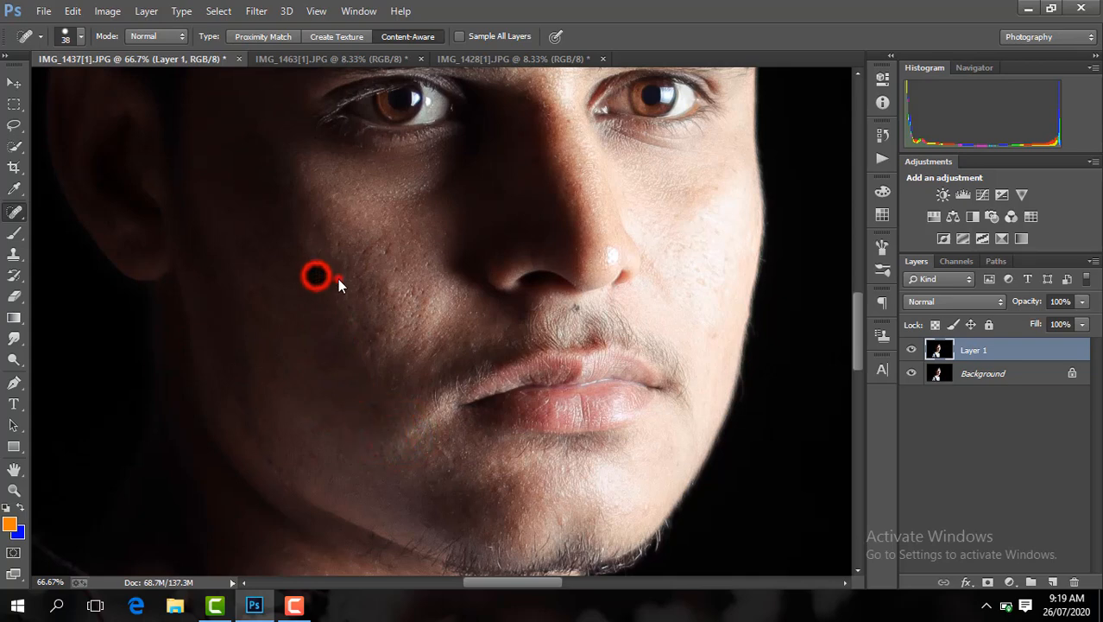
pyautogui.click(391, 288)
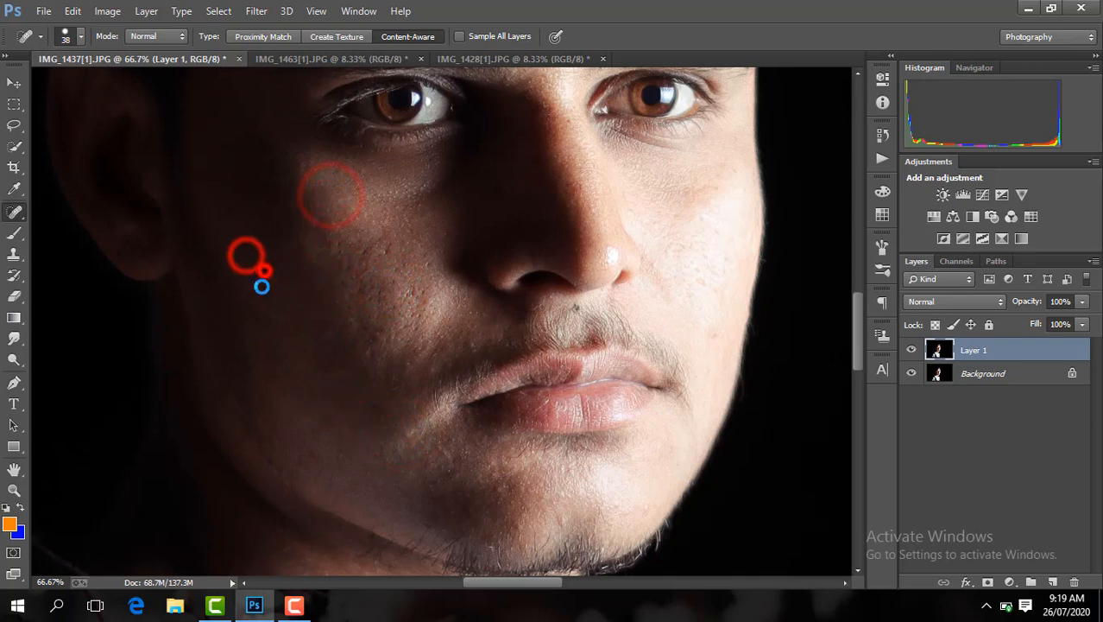
pyautogui.click(379, 408)
pyautogui.click(376, 329)
# - Reduce the healing brush size to 23 and remove the dark spot above the upper lip
pyautogui.click(79, 37)
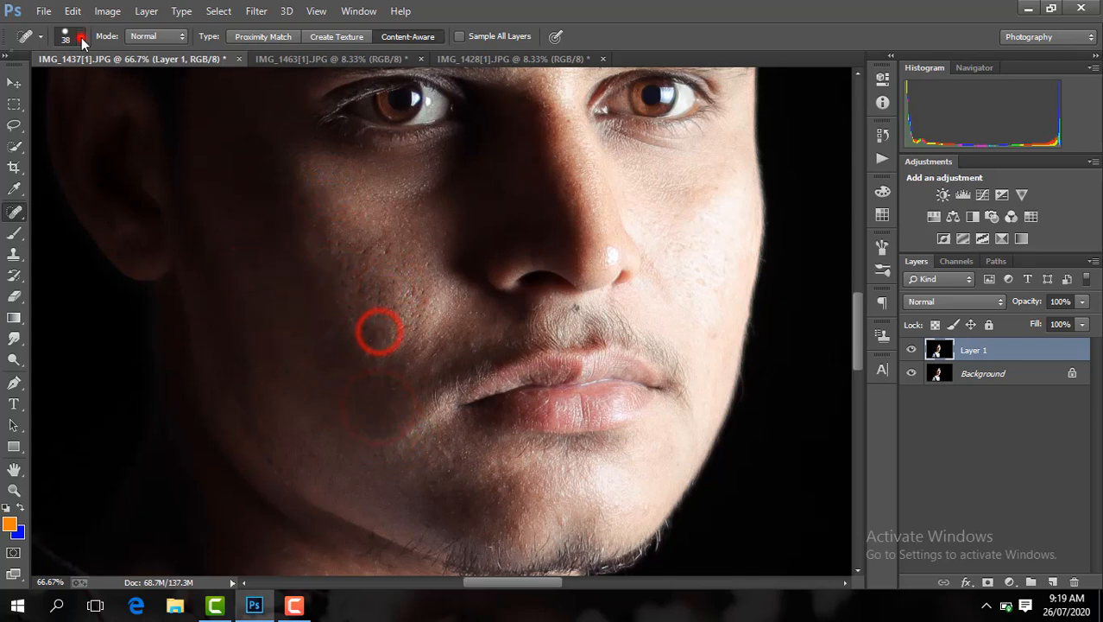
pyautogui.click(575, 306)
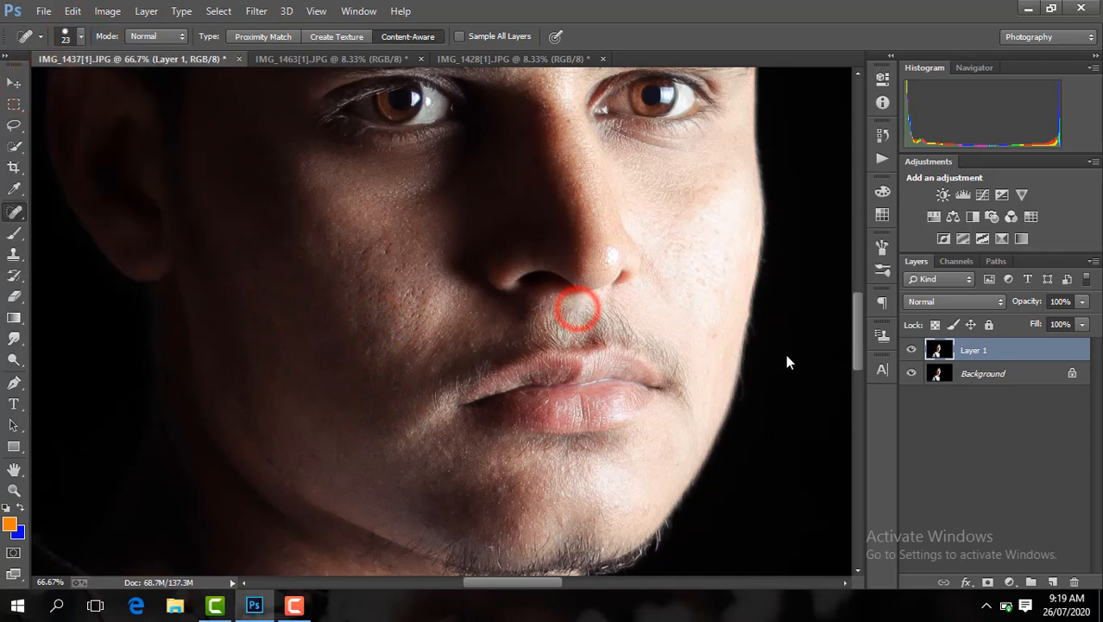
# - Flatten the healed Layer 1 into the background
pyautogui.hotkey('ctrl', '-')
pyautogui.hotkey('ctrl', '-')
pyautogui.moveTo(858, 375); pyautogui.dragTo(859, 354)
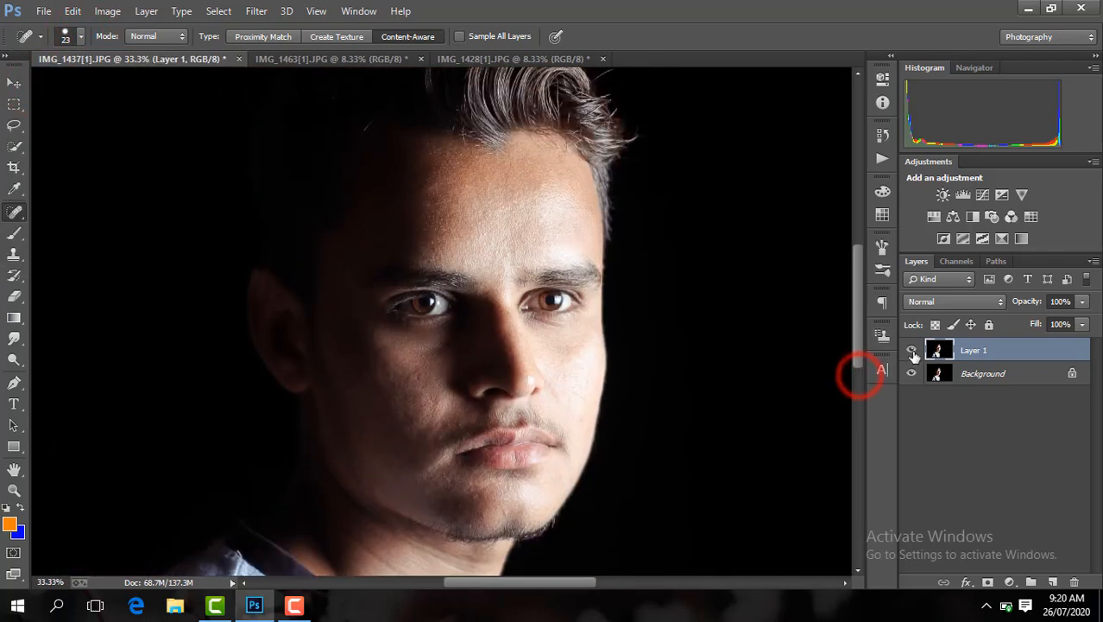
pyautogui.click(913, 352)
pyautogui.rightClick(1020, 351)
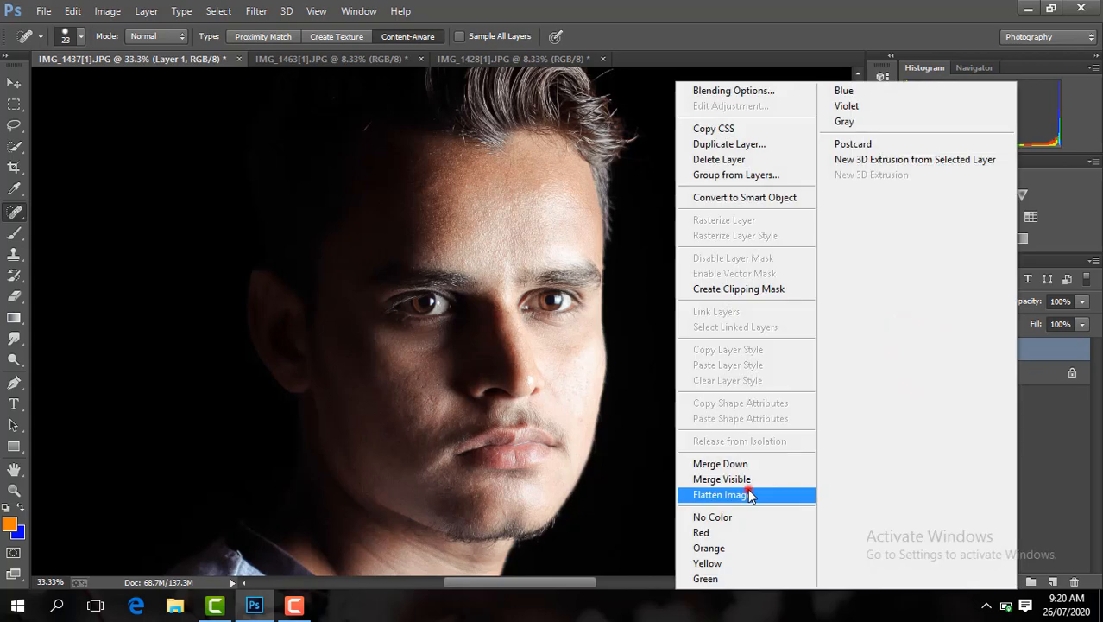
pyautogui.click(747, 489)
# - Duplicate the flattened background as a new layer and set its opacity to 50%
pyautogui.hotkey('ctrl', 'j')
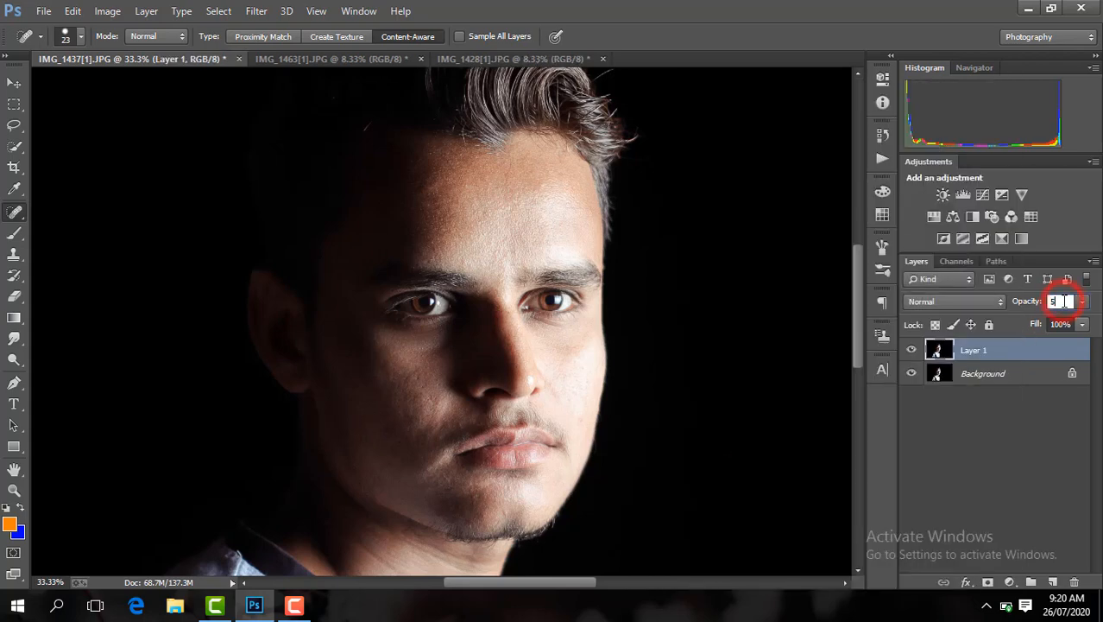
pyautogui.hotkey('ctrl', '+')
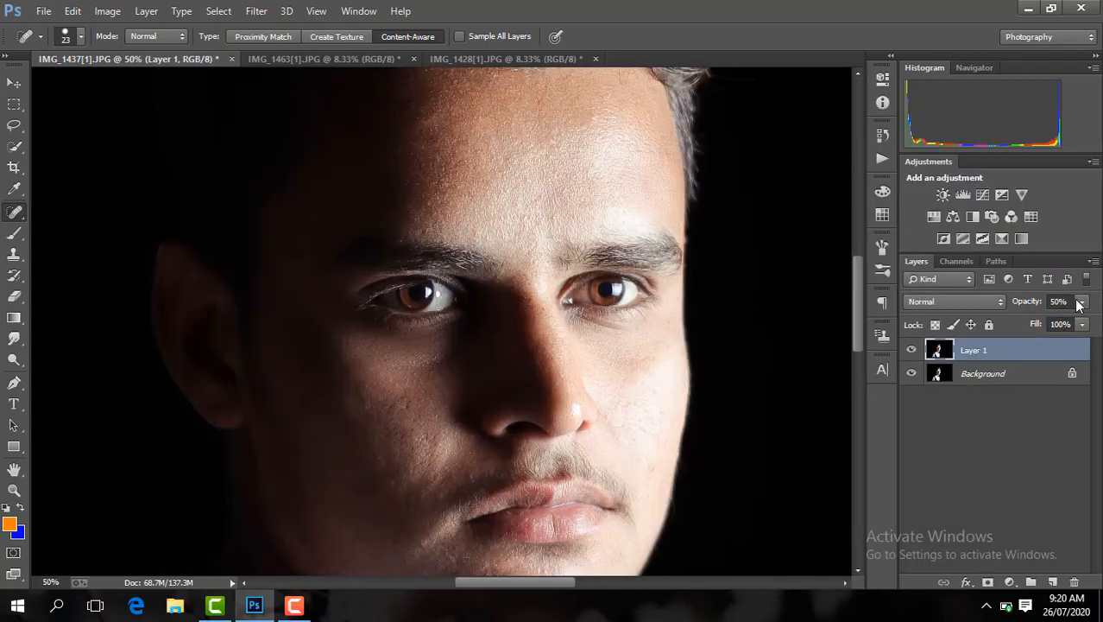
pyautogui.click(1067, 301)
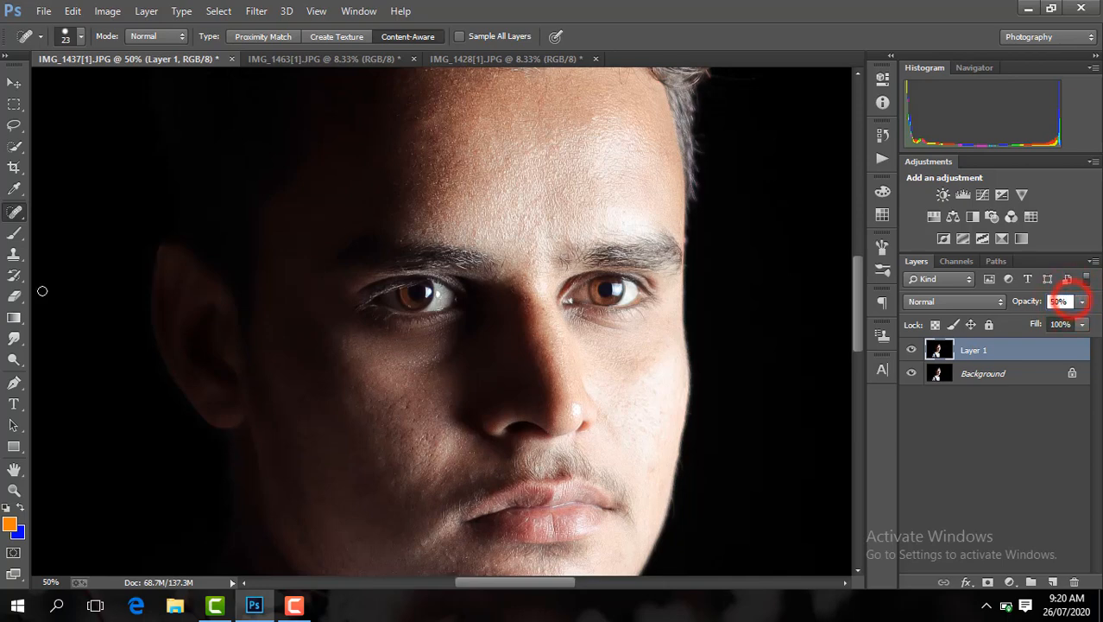
# - Smooth the skin across the whole forehead using the Smudge tool at size 349 px and 35% strength
pyautogui.click(14, 339)
pyautogui.moveTo(862, 333); pyautogui.dragTo(860, 311)
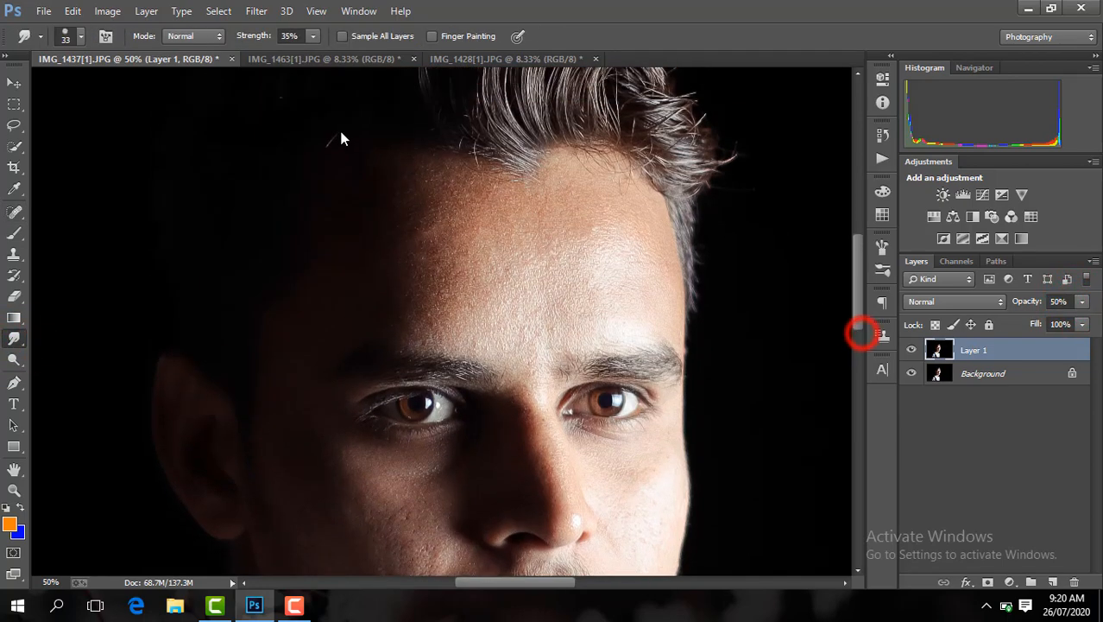
pyautogui.click(80, 36)
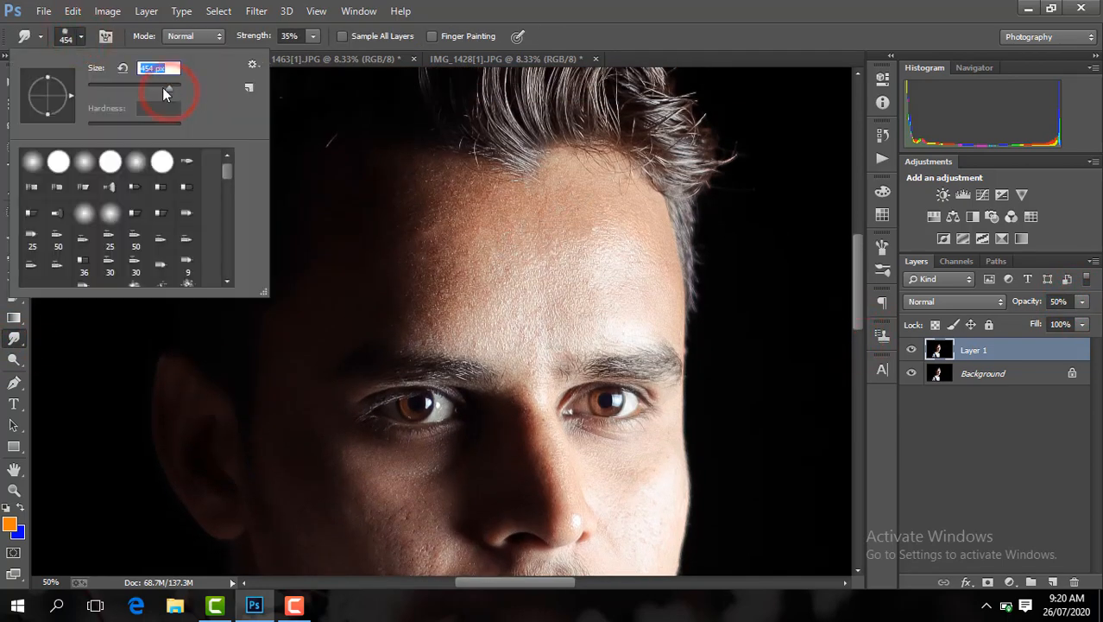
pyautogui.moveTo(164, 88); pyautogui.dragTo(158, 89)
pyautogui.click(596, 289)
pyautogui.moveTo(596, 289)
pyautogui.mouseDown()
pyautogui.moveTo(623, 287)
pyautogui.moveTo(592, 239)
pyautogui.mouseUp()
pyautogui.moveTo(514, 317); pyautogui.dragTo(570, 278)
pyautogui.moveTo(604, 281); pyautogui.dragTo(621, 291)
pyautogui.moveTo(446, 285)
pyautogui.mouseDown()
pyautogui.moveTo(418, 290)
pyautogui.moveTo(434, 302)
pyautogui.moveTo(419, 244)
pyautogui.moveTo(433, 209)
pyautogui.moveTo(459, 217)
pyautogui.moveTo(462, 272)
pyautogui.mouseUp()
pyautogui.moveTo(492, 278)
pyautogui.mouseDown()
pyautogui.moveTo(458, 291)
pyautogui.moveTo(517, 283)
pyautogui.moveTo(574, 246)
pyautogui.moveTo(582, 259)
pyautogui.mouseUp()
pyautogui.moveTo(369, 285)
pyautogui.mouseDown()
pyautogui.moveTo(361, 292)
pyautogui.moveTo(413, 229)
pyautogui.mouseUp()
pyautogui.moveTo(426, 239)
pyautogui.mouseDown()
pyautogui.moveTo(434, 212)
pyautogui.moveTo(417, 291)
pyautogui.mouseUp()
pyautogui.moveTo(419, 302); pyautogui.dragTo(457, 268)
pyautogui.moveTo(505, 272); pyautogui.dragTo(506, 247)
# - Smudge the skin of the shadowed cheek below the eye with the 349 px brush
pyautogui.hotkey('ctrl', '-')
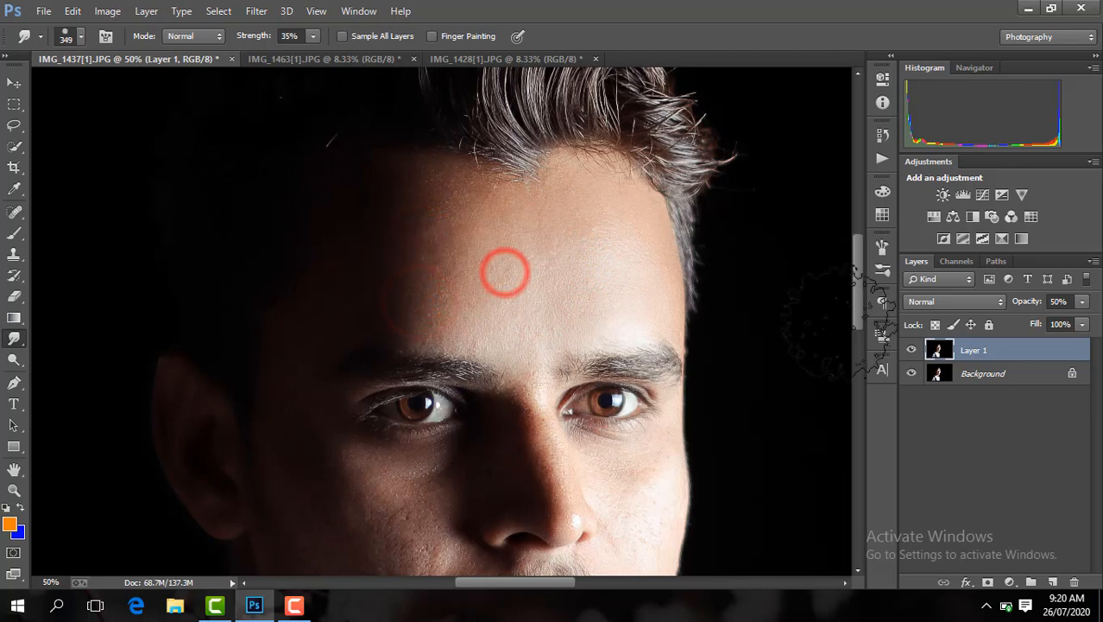
pyautogui.moveTo(857, 331); pyautogui.dragTo(861, 356)
pyautogui.hotkey('ctrl', '+')
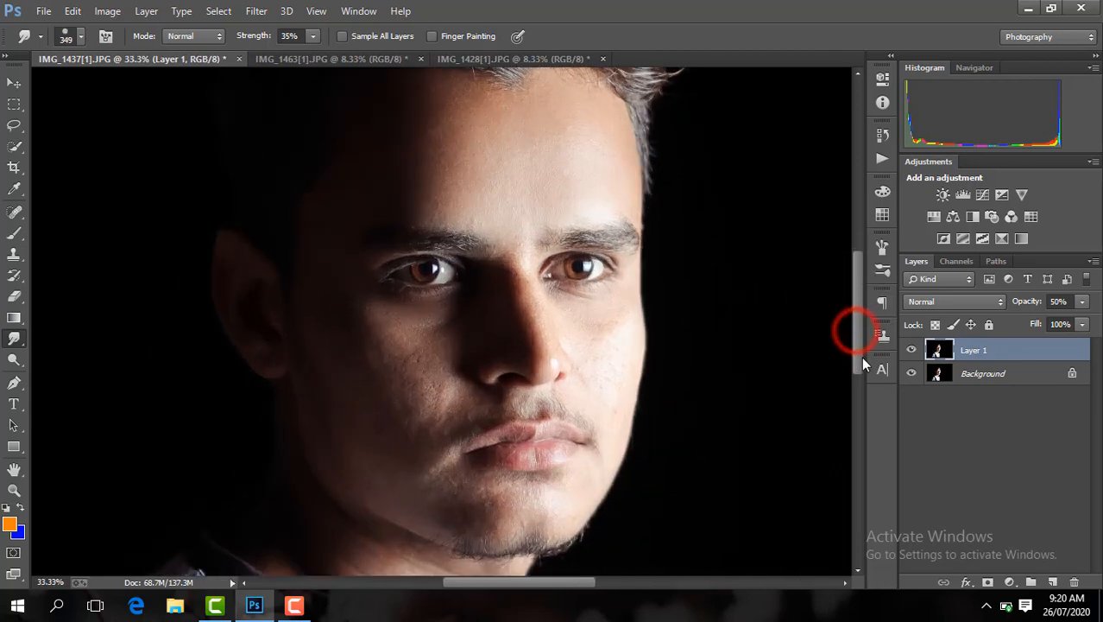
pyautogui.moveTo(382, 432); pyautogui.dragTo(362, 375)
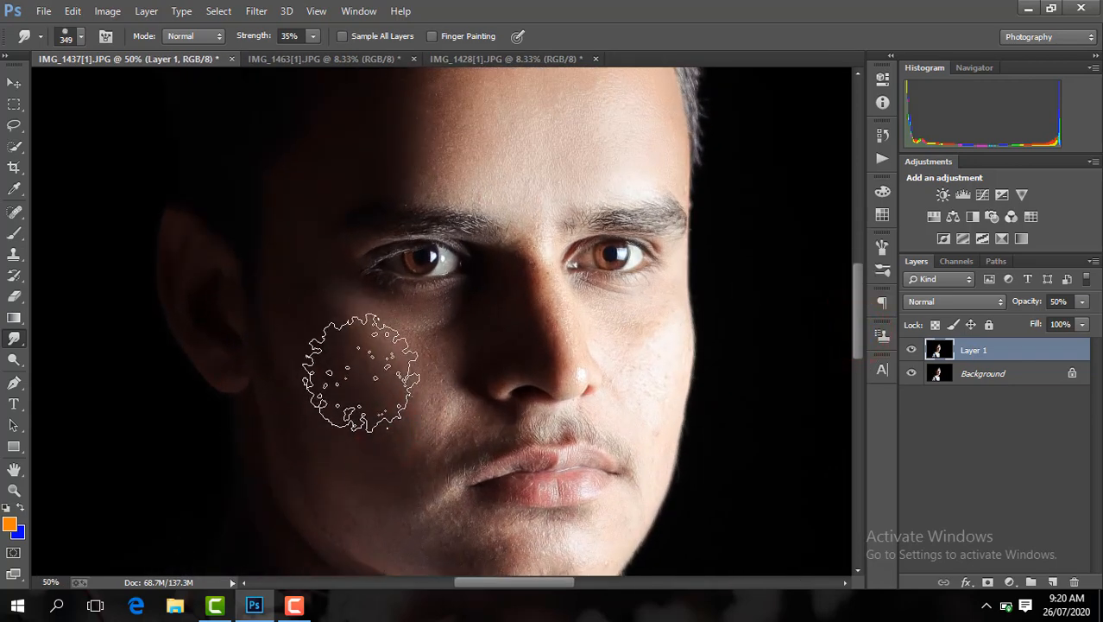
# - Reduce the smudge brush size to 191 and smooth the shadowed temple, cheek and jaw
pyautogui.click(81, 39)
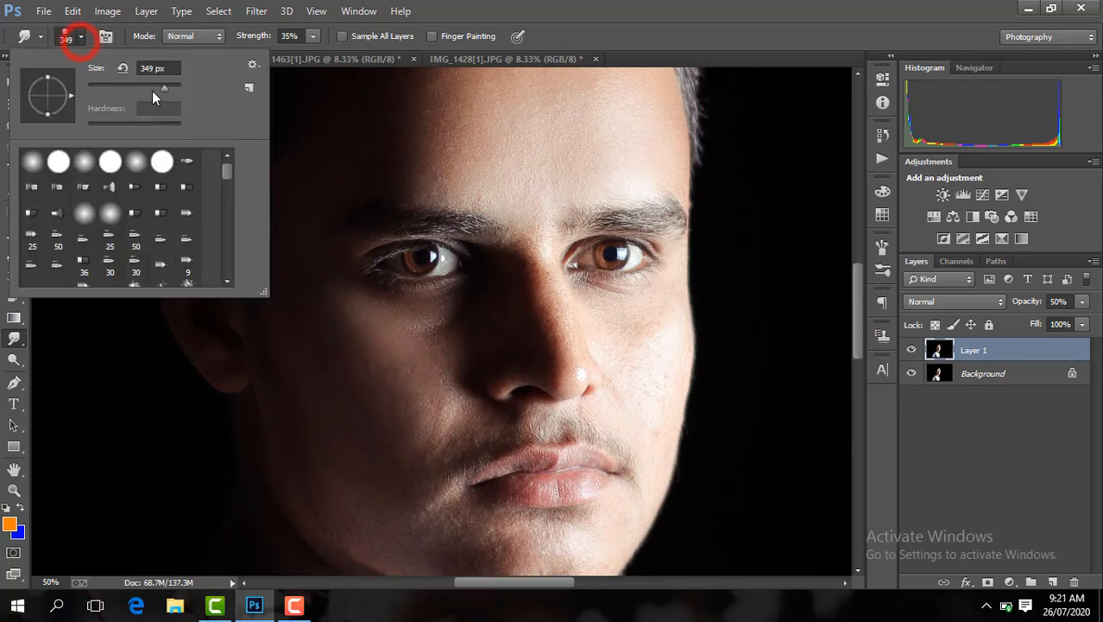
pyautogui.click(421, 383)
pyautogui.click(352, 308)
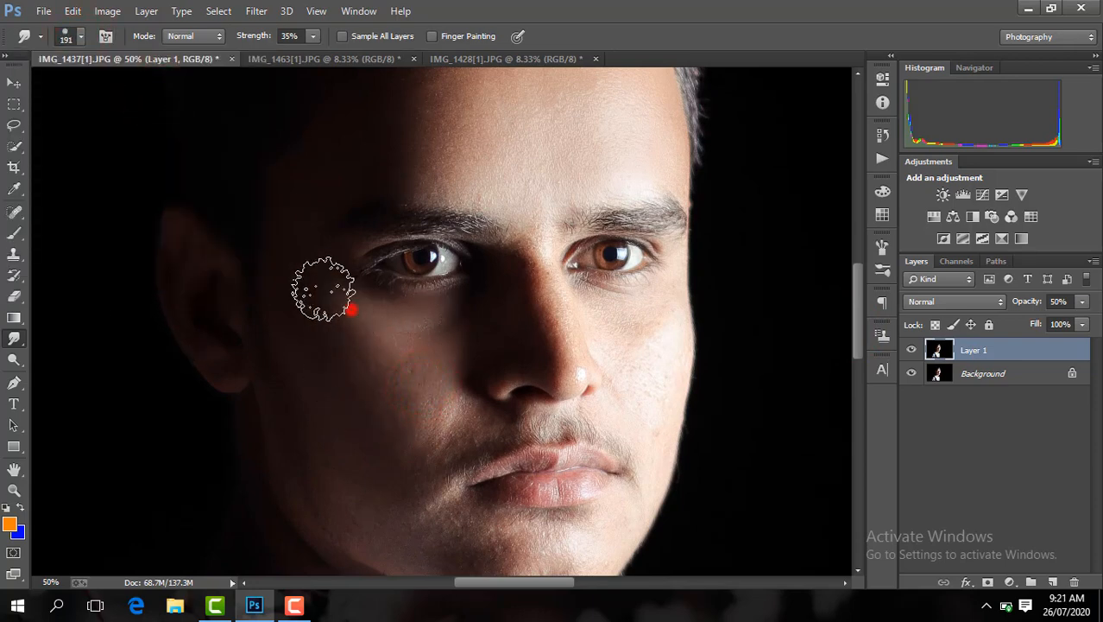
pyautogui.click(296, 201)
pyautogui.click(338, 423)
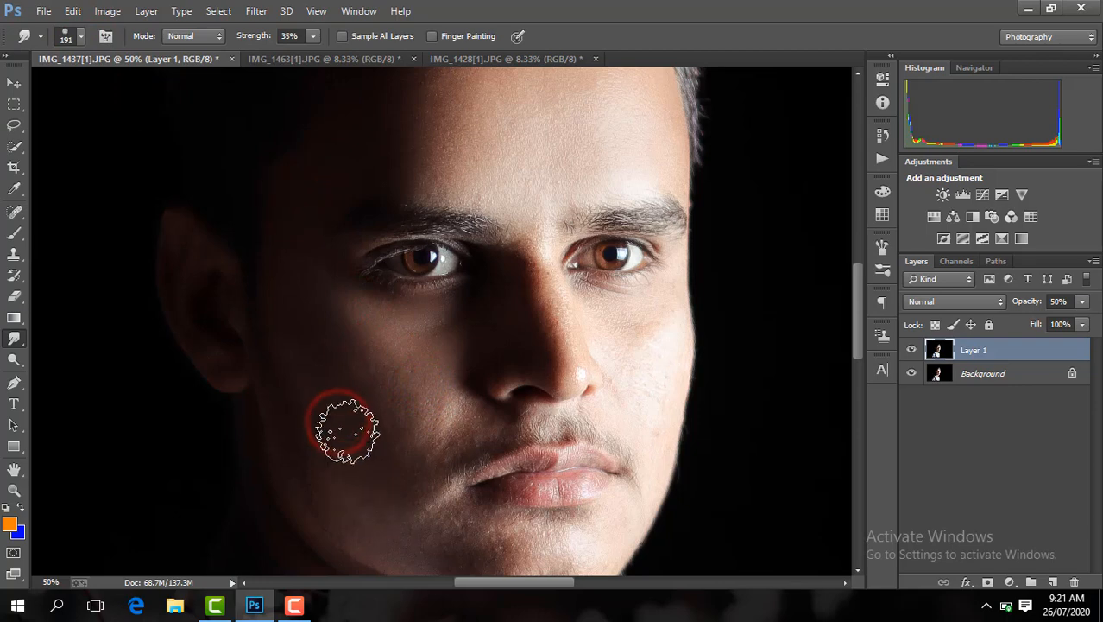
pyautogui.click(472, 524)
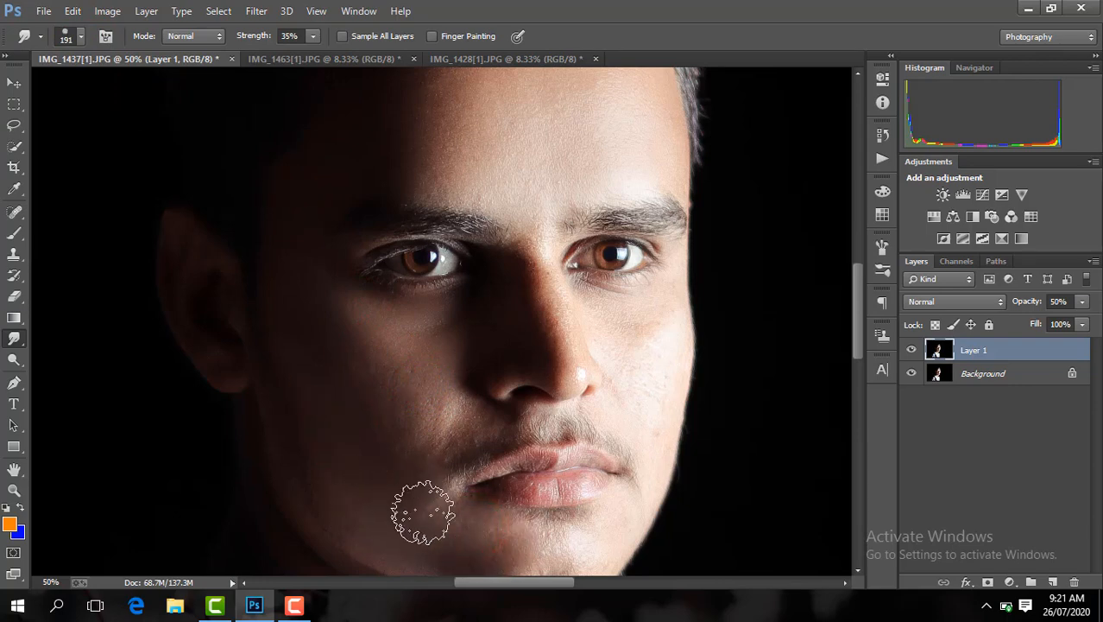
pyautogui.click(423, 434)
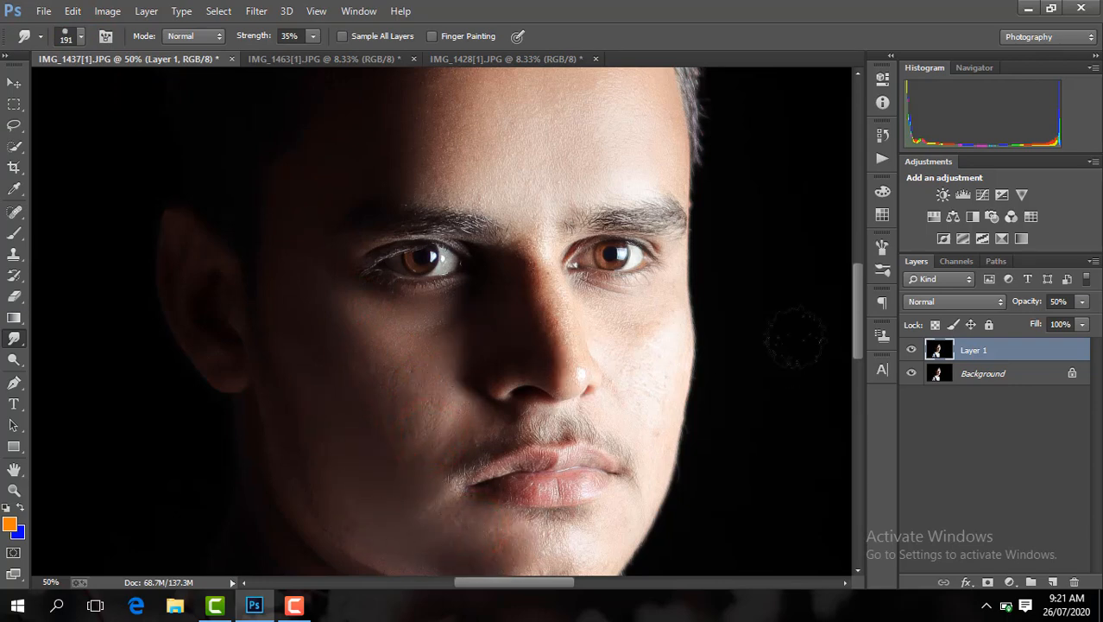
# - Smudge the skin on the chin, along the shadowed jaw and on both cheeks
pyautogui.moveTo(858, 346); pyautogui.dragTo(863, 366)
pyautogui.moveTo(578, 481); pyautogui.dragTo(609, 446)
pyautogui.moveTo(549, 472)
pyautogui.mouseDown()
pyautogui.moveTo(446, 460)
pyautogui.moveTo(494, 460)
pyautogui.moveTo(449, 446)
pyautogui.mouseUp()
pyautogui.moveTo(438, 455)
pyautogui.mouseDown()
pyautogui.moveTo(424, 460)
pyautogui.moveTo(438, 453)
pyautogui.moveTo(439, 422)
pyautogui.mouseUp()
pyautogui.moveTo(340, 369); pyautogui.dragTo(365, 347)
pyautogui.moveTo(650, 303)
pyautogui.mouseDown()
pyautogui.moveTo(647, 312)
pyautogui.moveTo(639, 280)
pyautogui.moveTo(654, 328)
pyautogui.mouseUp()
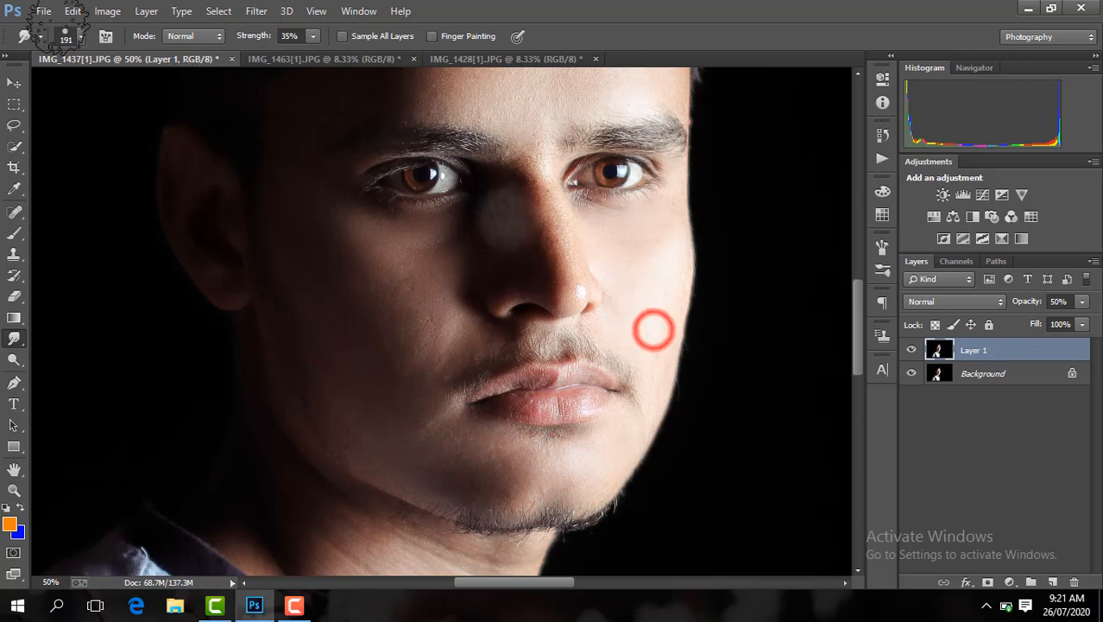
# - Erase the pale smudged patch on the shadowed side of the nose with the Eraser at size 163
pyautogui.click(15, 296)
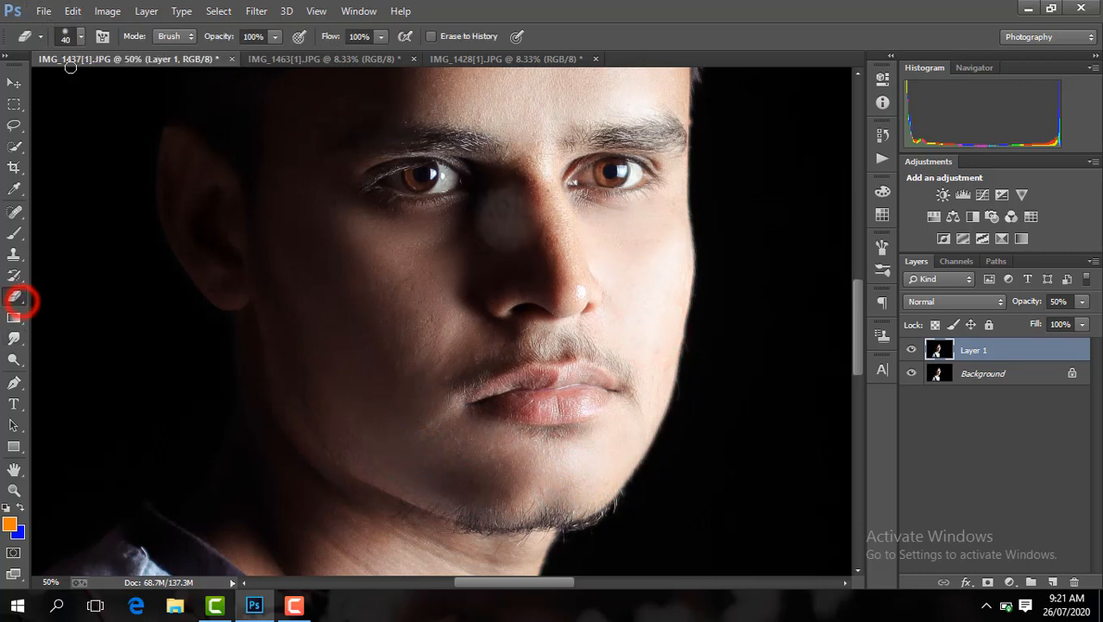
pyautogui.click(71, 36)
pyautogui.click(512, 254)
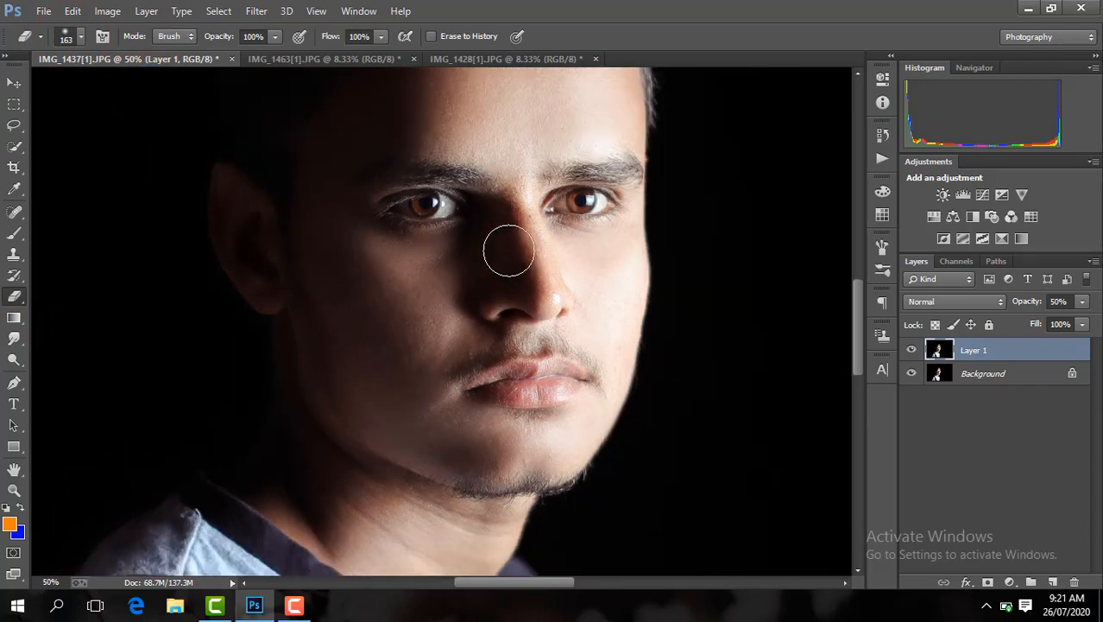
pyautogui.hotkey('ctrl', '-')
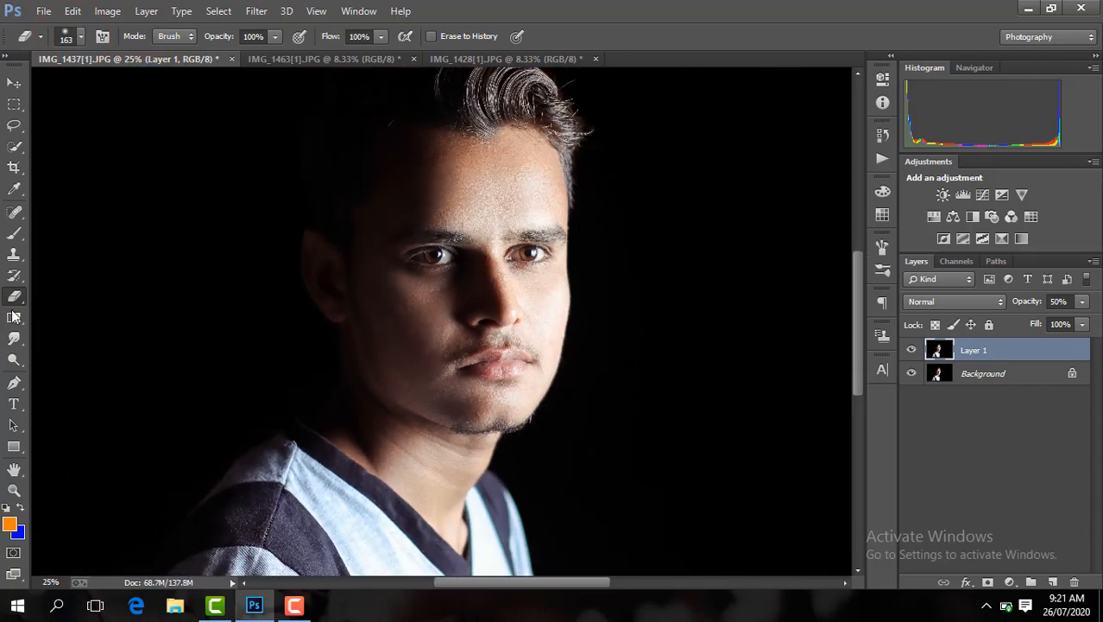
# - Smooth the lower face along the shadowed jaw using the Smudge tool at size 191
pyautogui.click(14, 339)
pyautogui.hotkey('ctrl', '+')
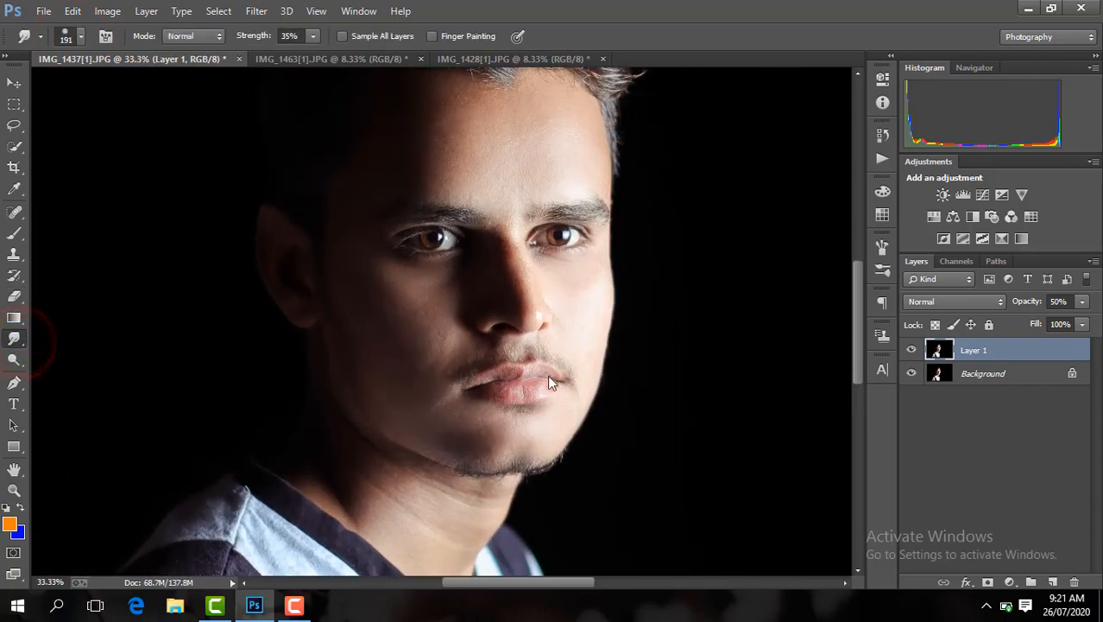
pyautogui.moveTo(848, 333)
pyautogui.mouseDown()
pyautogui.moveTo(859, 328)
pyautogui.moveTo(847, 330)
pyautogui.moveTo(858, 345)
pyautogui.mouseUp()
pyautogui.moveTo(439, 404); pyautogui.dragTo(471, 362)
pyautogui.moveTo(375, 352)
pyautogui.mouseDown()
pyautogui.moveTo(365, 352)
pyautogui.moveTo(428, 338)
pyautogui.moveTo(480, 365)
pyautogui.mouseUp()
# - Smudge the skin on the shadowed temple and the darker side of the forehead
pyautogui.hotkey('ctrl', '-')
pyautogui.moveTo(861, 375); pyautogui.dragTo(852, 322)
pyautogui.hotkey('ctrl', '+')
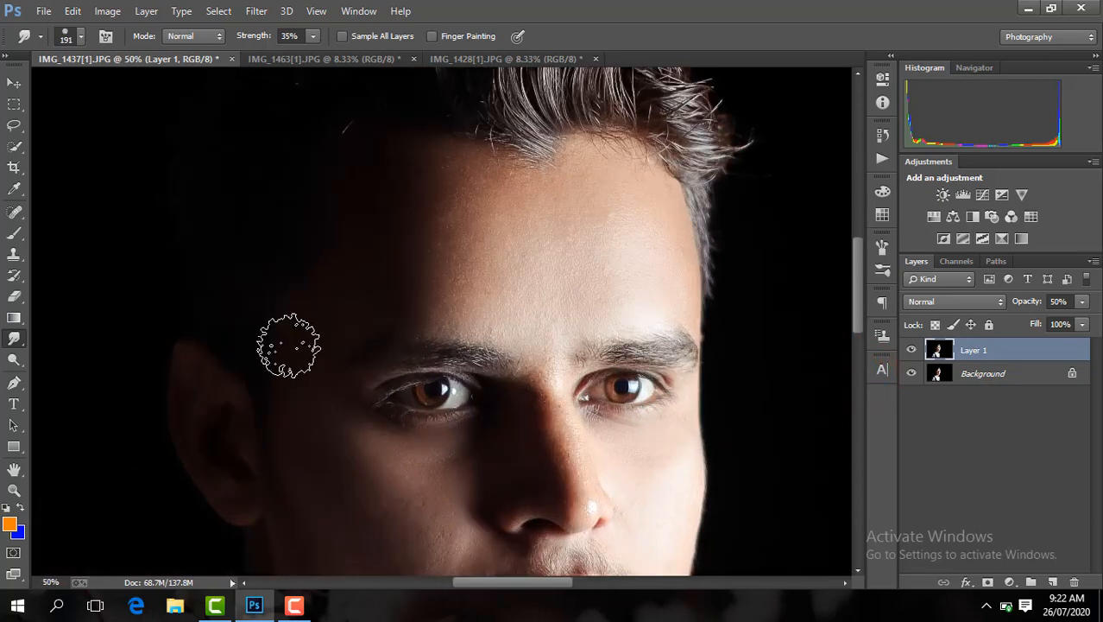
pyautogui.moveTo(318, 389); pyautogui.dragTo(337, 281)
pyautogui.click(431, 291)
# - Try to merge the smoothed Layer 1 into the background
pyautogui.moveTo(855, 301); pyautogui.dragTo(860, 331)
pyautogui.rightClick(1008, 361)
pyautogui.click(752, 477)
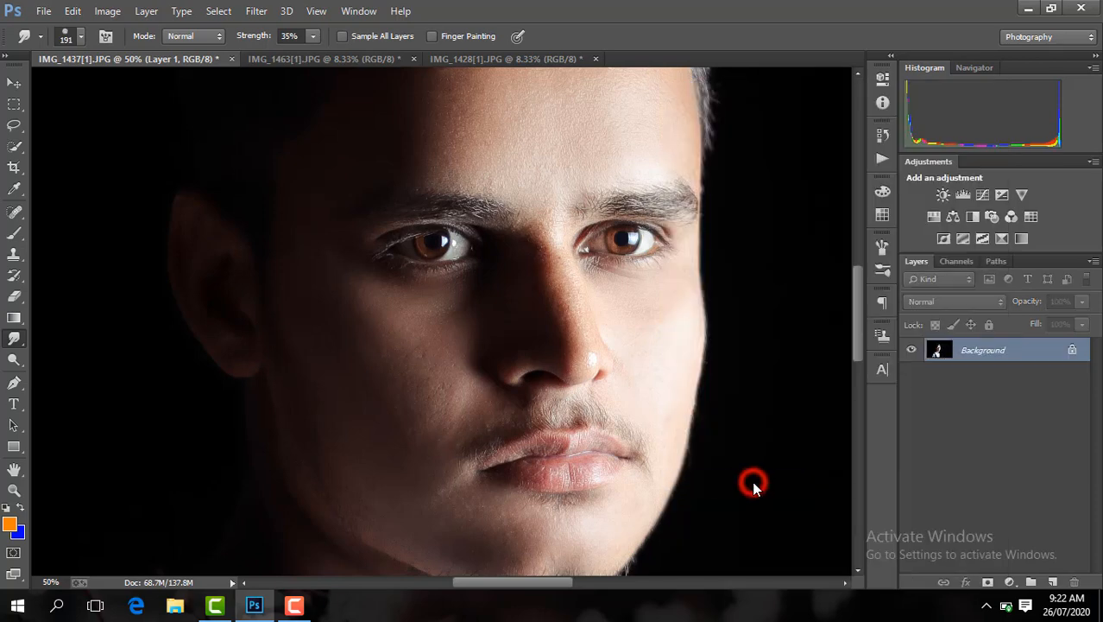
pyautogui.hotkey('ctrl', 'z')
pyautogui.click(1061, 301)
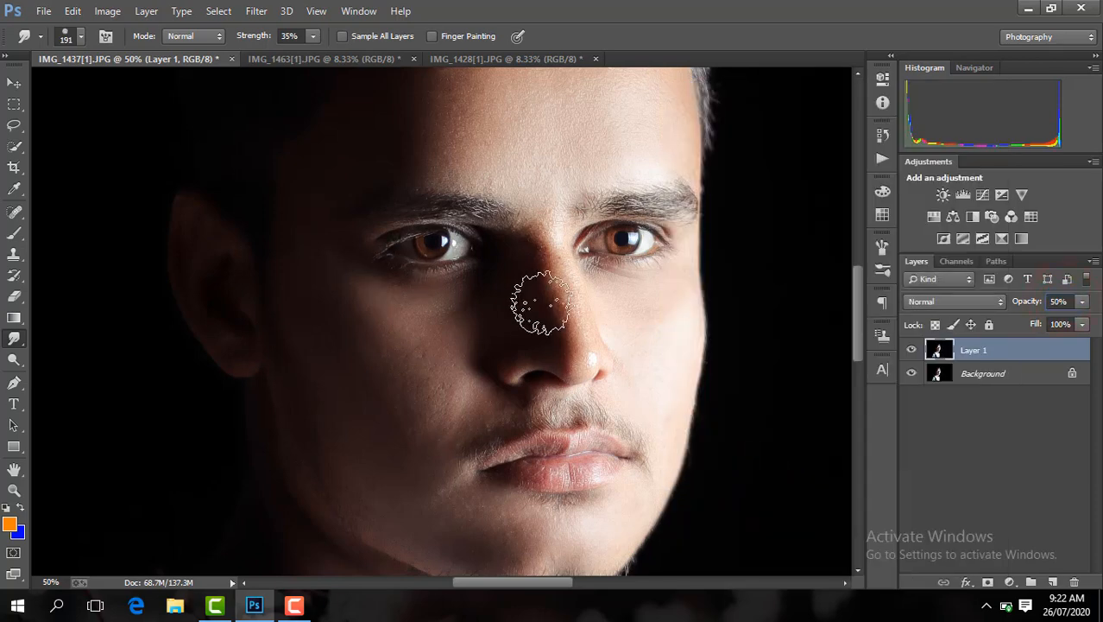
# - Reduce the smudge brush size to 156 px and smooth the nose, its shadowed side and the lit cheek
pyautogui.click(68, 37)
pyautogui.moveTo(152, 86); pyautogui.dragTo(148, 89)
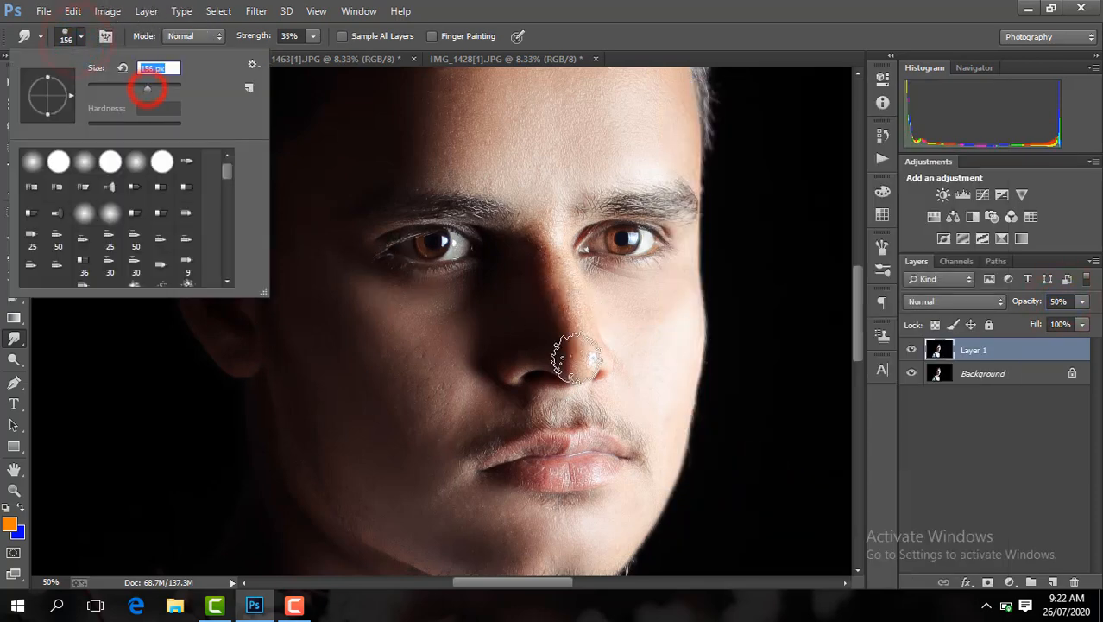
pyautogui.click(575, 354)
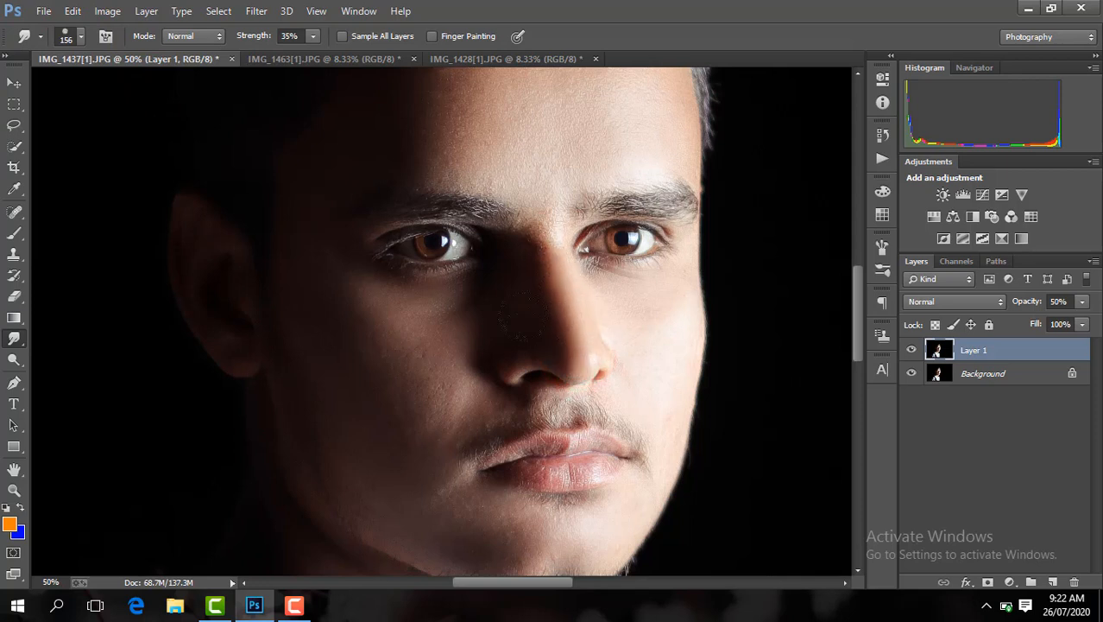
pyautogui.moveTo(522, 317); pyautogui.dragTo(509, 346)
pyautogui.moveTo(486, 308)
pyautogui.mouseDown()
pyautogui.moveTo(476, 309)
pyautogui.moveTo(491, 288)
pyautogui.mouseUp()
pyautogui.moveTo(545, 320); pyautogui.dragTo(534, 280)
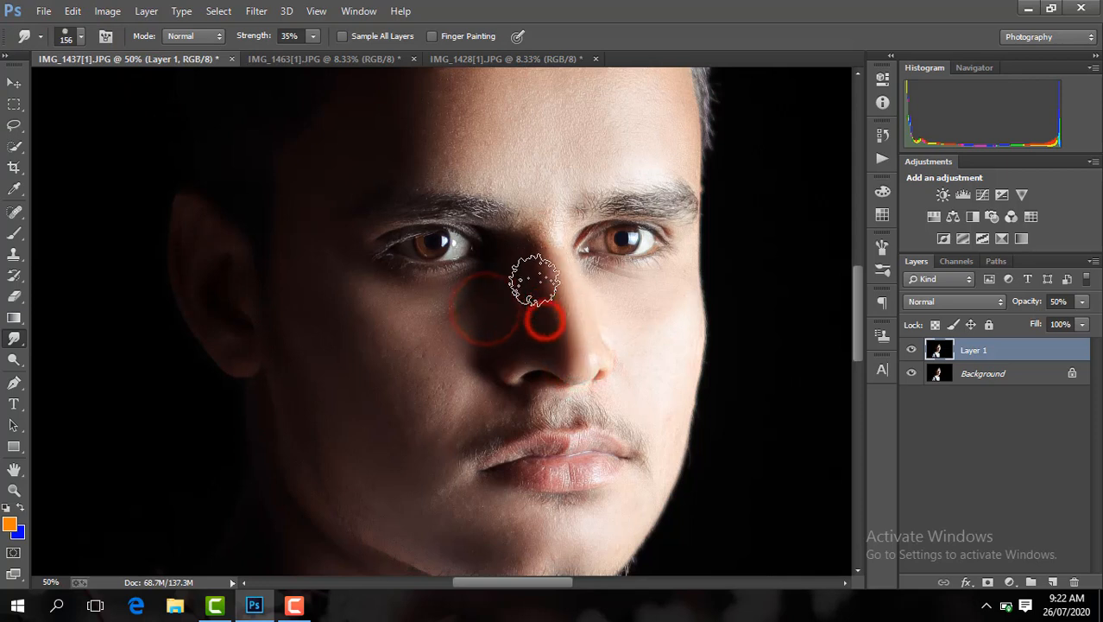
pyautogui.moveTo(655, 360)
pyautogui.mouseDown()
pyautogui.moveTo(663, 411)
pyautogui.moveTo(651, 312)
pyautogui.moveTo(669, 366)
pyautogui.mouseUp()
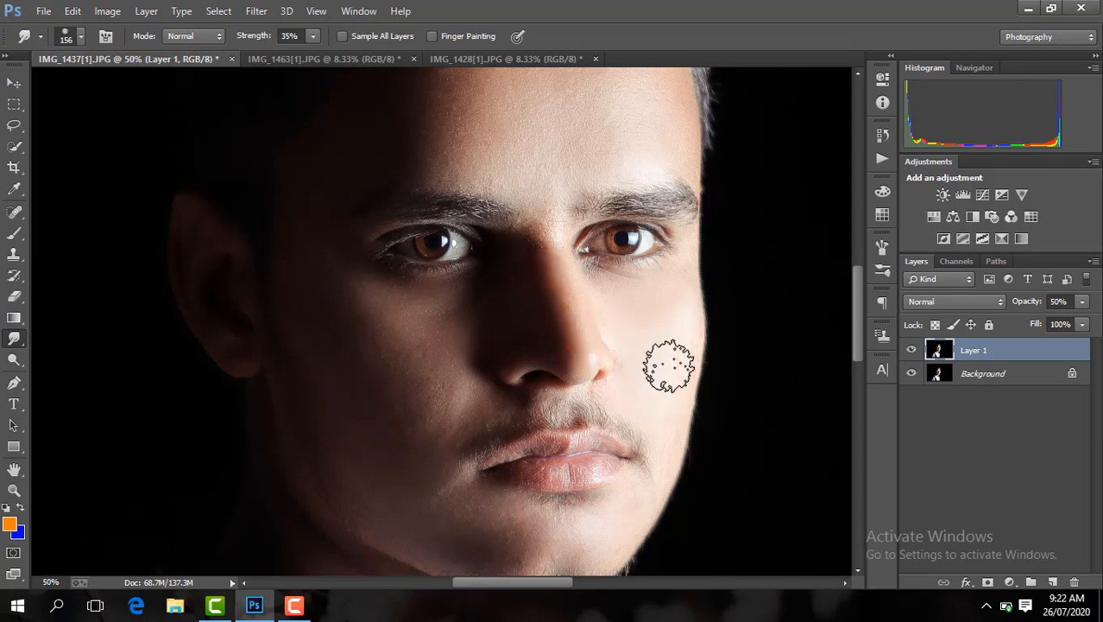
# - Merge the visible layers and duplicate the result as a new layer at 45% opacity
pyautogui.hotkey('ctrl', '-')
pyautogui.hotkey('ctrl', '-')
pyautogui.hotkey('ctrl', '-')
pyautogui.rightClick(1054, 353)
pyautogui.click(791, 481)
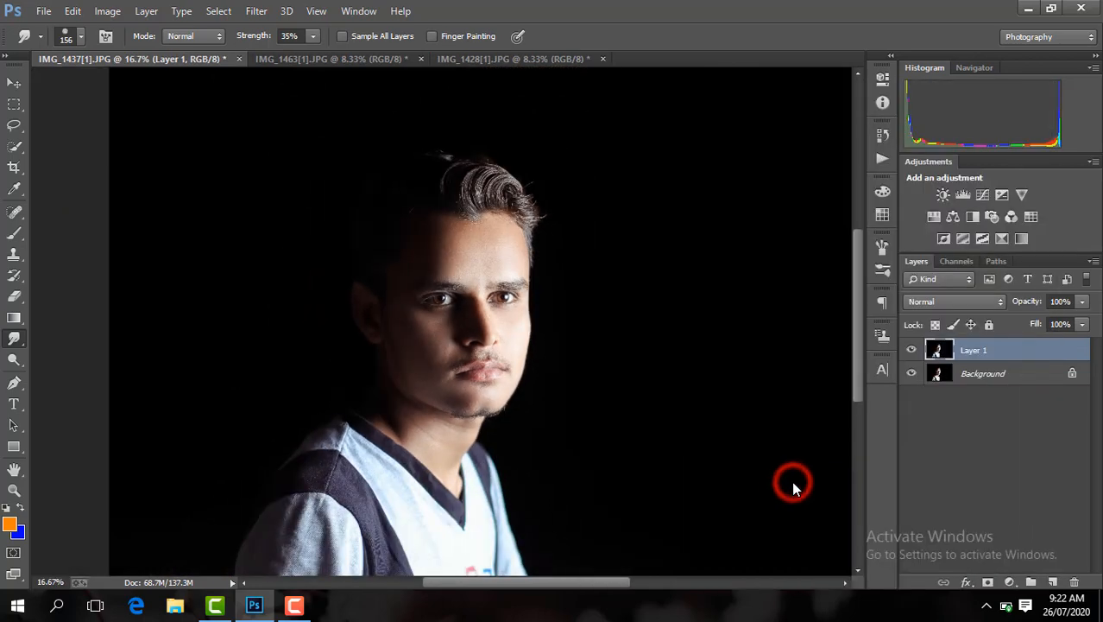
pyautogui.hotkey('ctrl', '+')
pyautogui.hotkey('ctrl', '+')
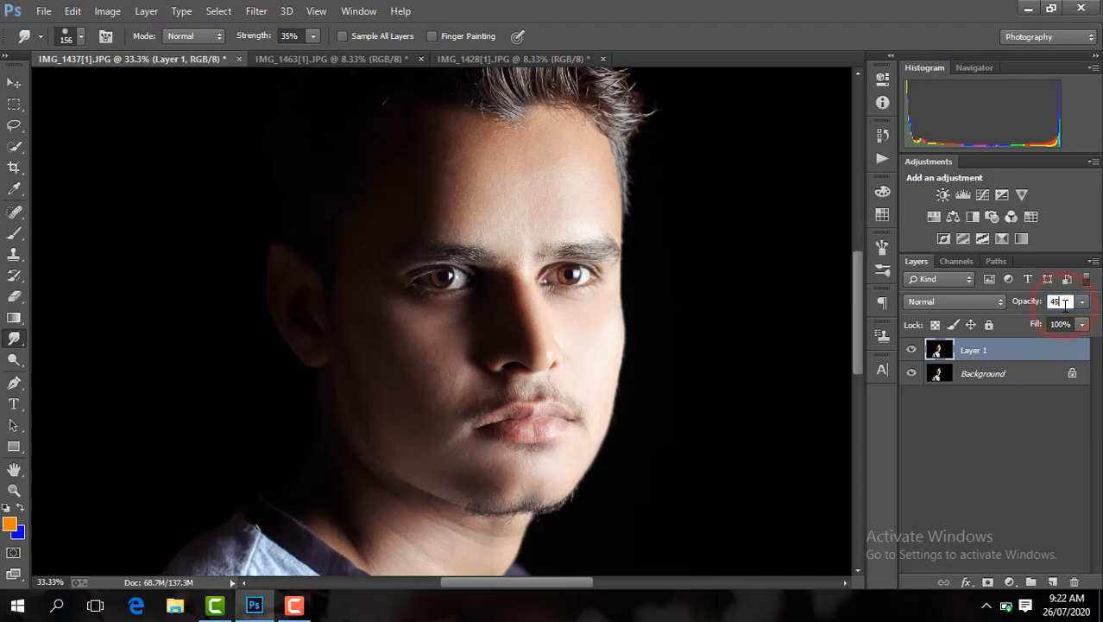
# - Enlarge the smudge brush to 349 and smooth the forehead again from the shadowed side to the lit side
pyautogui.hotkey('ctrl', '+')
pyautogui.moveTo(857, 335); pyautogui.dragTo(860, 310)
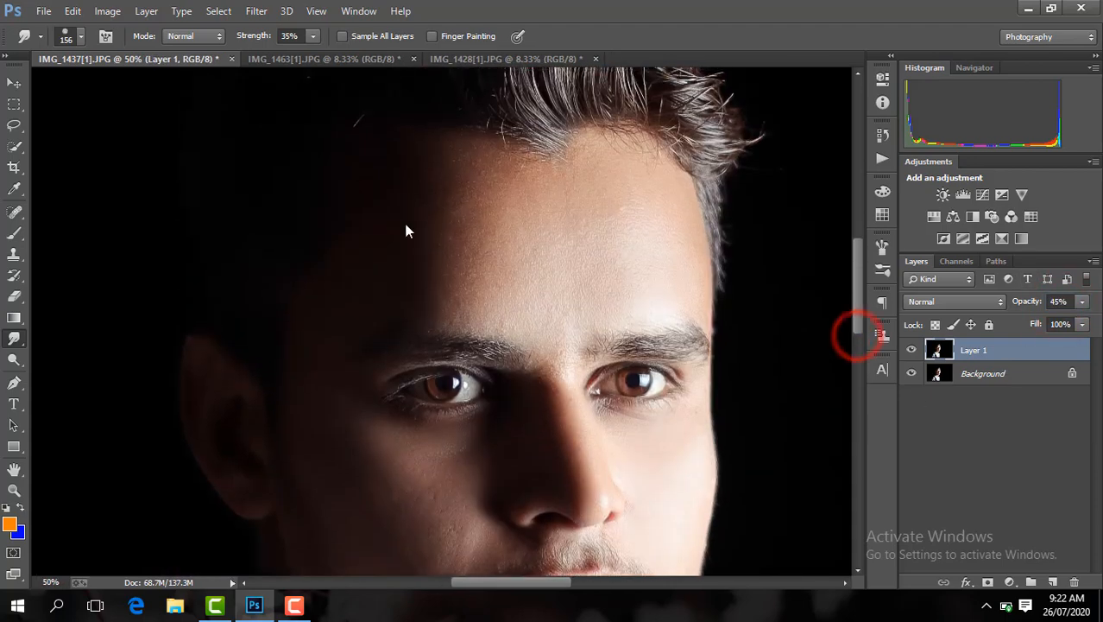
pyautogui.click(82, 37)
pyautogui.click(427, 259)
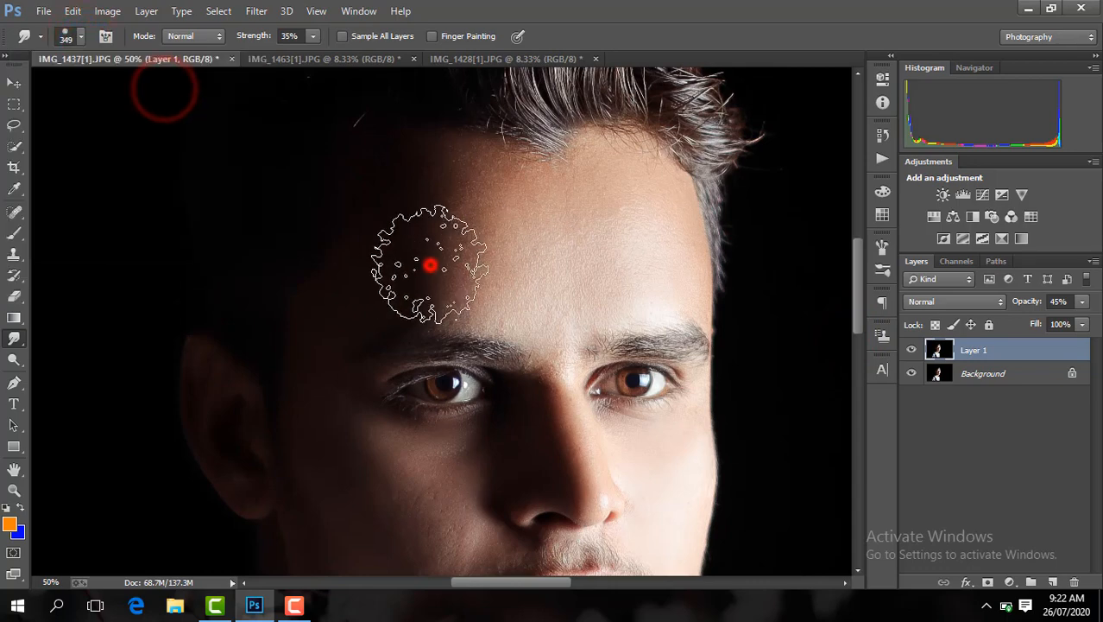
pyautogui.click(513, 269)
pyautogui.moveTo(513, 268)
pyautogui.mouseDown()
pyautogui.moveTo(522, 235)
pyautogui.moveTo(552, 250)
pyautogui.mouseUp()
pyautogui.moveTo(636, 266)
pyautogui.mouseDown()
pyautogui.moveTo(614, 245)
pyautogui.moveTo(629, 220)
pyautogui.moveTo(621, 231)
pyautogui.moveTo(648, 260)
pyautogui.mouseUp()
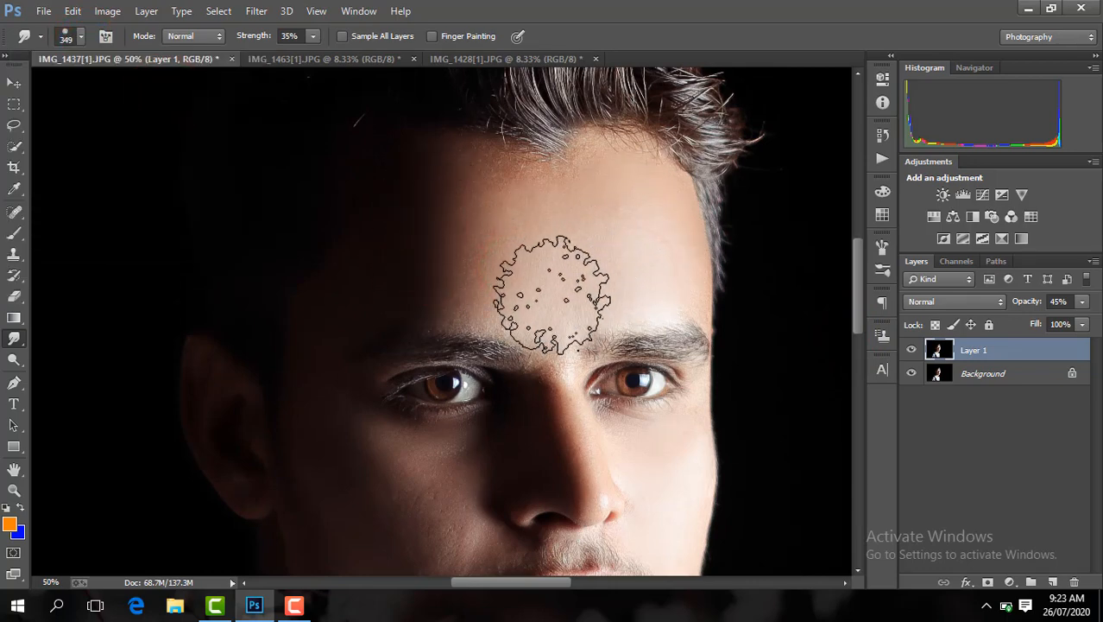
pyautogui.moveTo(514, 271)
pyautogui.mouseDown()
pyautogui.moveTo(529, 231)
pyautogui.moveTo(497, 274)
pyautogui.mouseUp()
pyautogui.moveTo(428, 276)
pyautogui.mouseDown()
pyautogui.moveTo(429, 260)
pyautogui.moveTo(496, 227)
pyautogui.moveTo(458, 278)
pyautogui.moveTo(475, 269)
pyautogui.mouseUp()
pyautogui.moveTo(635, 258); pyautogui.dragTo(616, 258)
# - Smooth the shadowed cheek, then reduce the smudge brush to 195 px and smooth the chin and jaw
pyautogui.moveTo(858, 304); pyautogui.dragTo(858, 341)
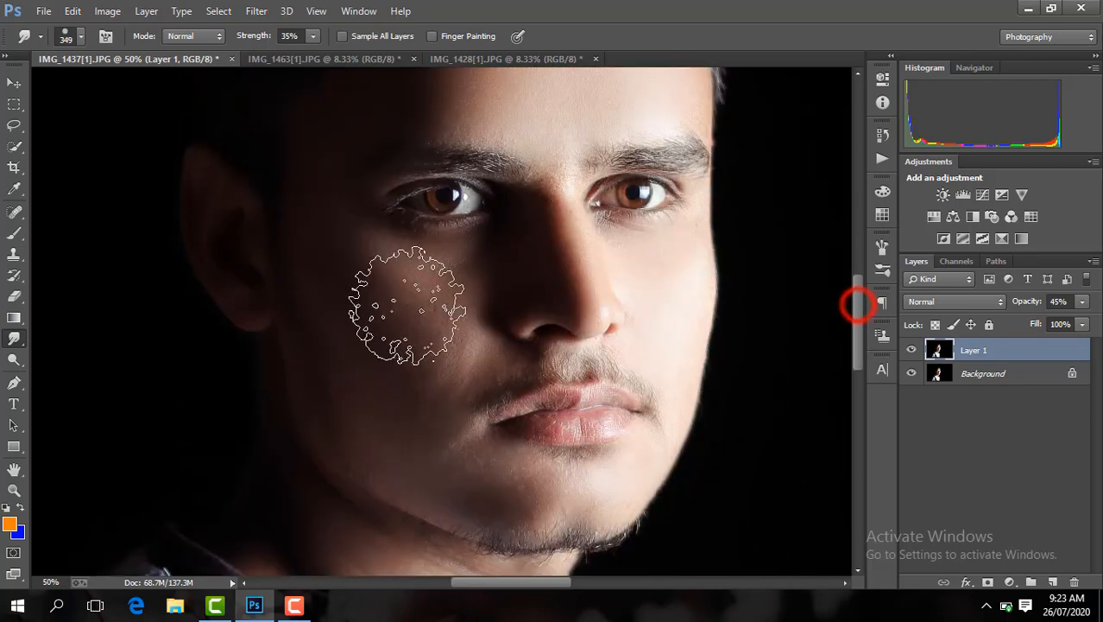
pyautogui.moveTo(421, 351)
pyautogui.mouseDown()
pyautogui.moveTo(409, 320)
pyautogui.moveTo(396, 317)
pyautogui.moveTo(404, 345)
pyautogui.mouseUp()
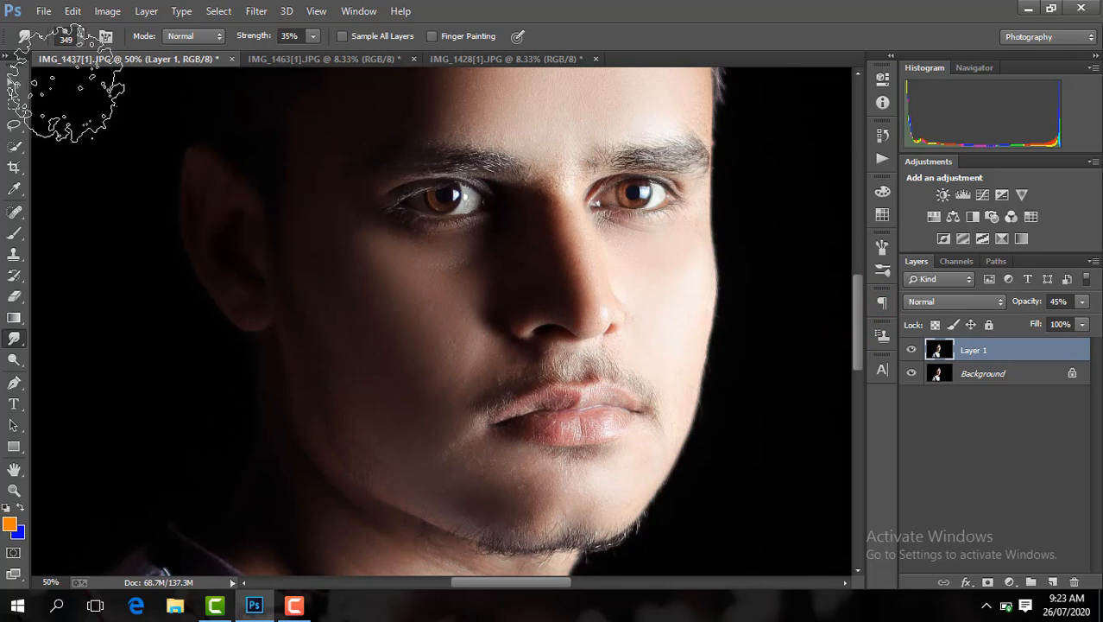
pyautogui.click(81, 38)
pyautogui.click(158, 89)
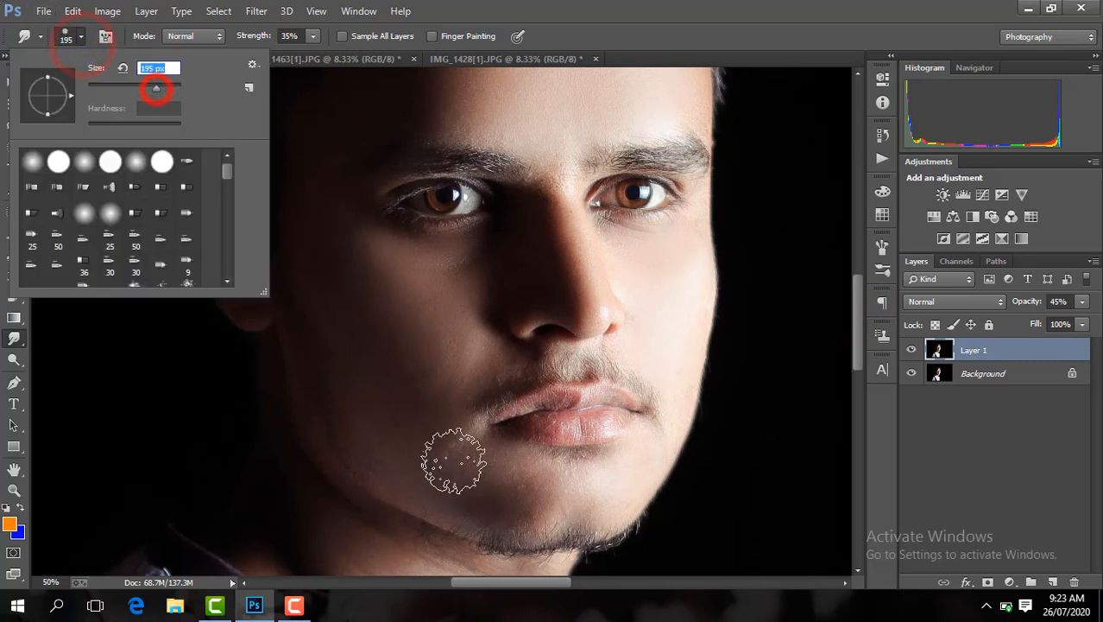
pyautogui.click(453, 462)
pyautogui.moveTo(537, 502); pyautogui.dragTo(512, 489)
pyautogui.moveTo(429, 470); pyautogui.dragTo(372, 421)
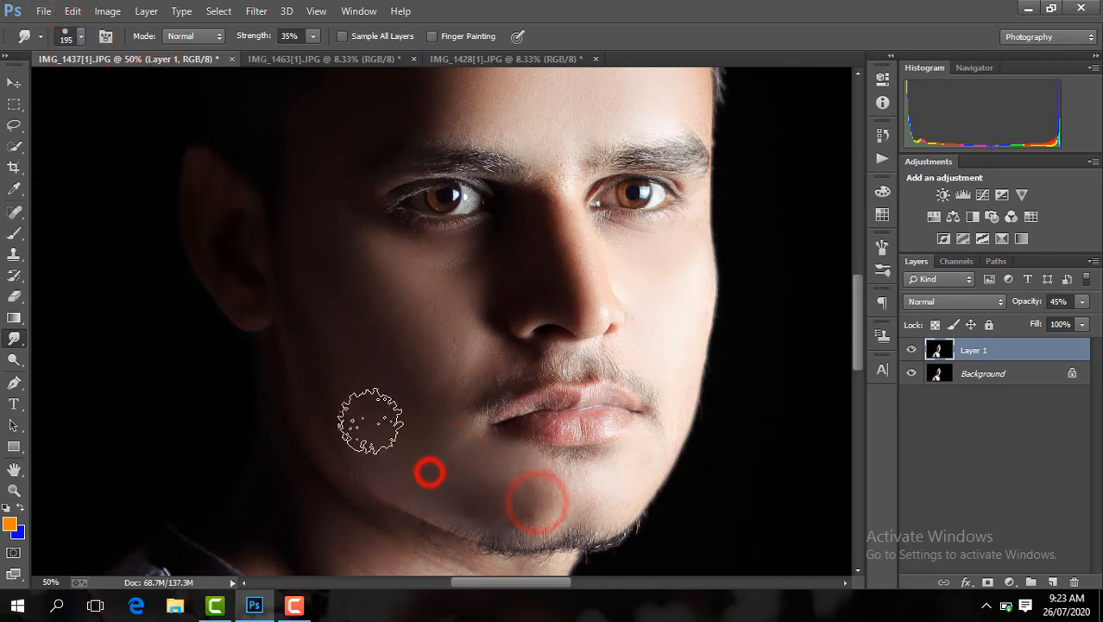
pyautogui.moveTo(363, 352); pyautogui.dragTo(356, 321)
# - Smudge the skin on the shadowed temple, under the eye, beside the nose and on both cheeks
pyautogui.moveTo(326, 170); pyautogui.dragTo(329, 222)
pyautogui.moveTo(433, 298); pyautogui.dragTo(445, 283)
pyautogui.moveTo(473, 286); pyautogui.dragTo(477, 257)
pyautogui.moveTo(529, 277); pyautogui.dragTo(552, 250)
pyautogui.moveTo(523, 284); pyautogui.dragTo(473, 299)
pyautogui.moveTo(443, 303); pyautogui.dragTo(484, 319)
pyautogui.moveTo(453, 352); pyautogui.dragTo(477, 358)
pyautogui.moveTo(662, 335)
pyautogui.mouseDown()
pyautogui.moveTo(665, 257)
pyautogui.moveTo(683, 308)
pyautogui.mouseUp()
pyautogui.moveTo(353, 292); pyautogui.dragTo(337, 226)
pyautogui.moveTo(334, 205)
pyautogui.mouseDown()
pyautogui.moveTo(332, 234)
pyautogui.moveTo(388, 316)
pyautogui.mouseUp()
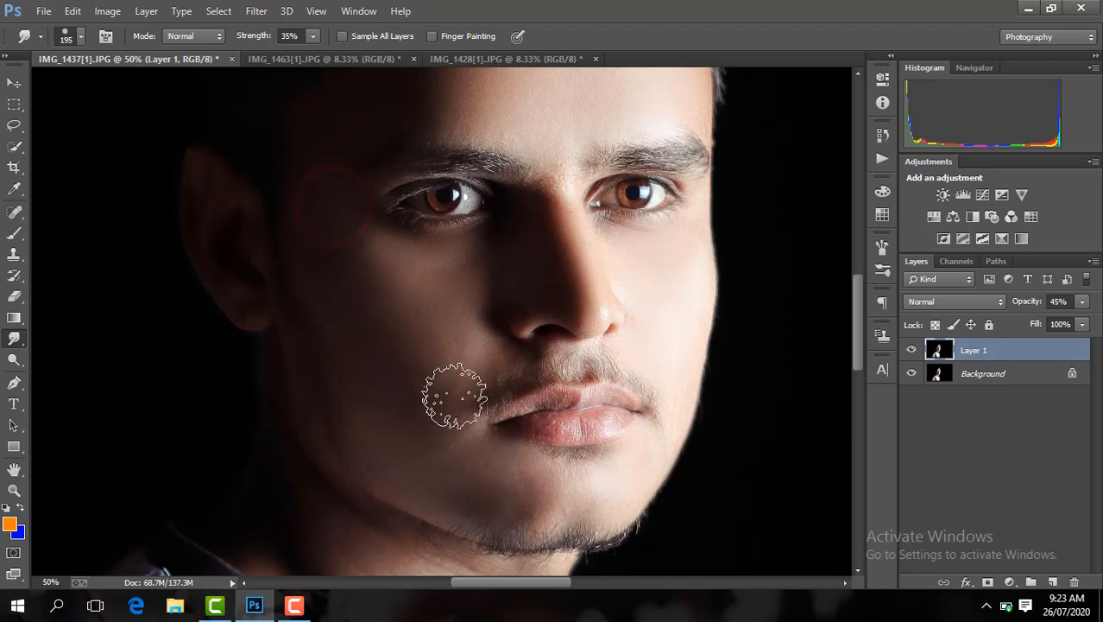
# - Flatten the image and duplicate the result as a new layer
pyautogui.scroll(-2, 451, 355)
pyautogui.rightClick(1042, 344)
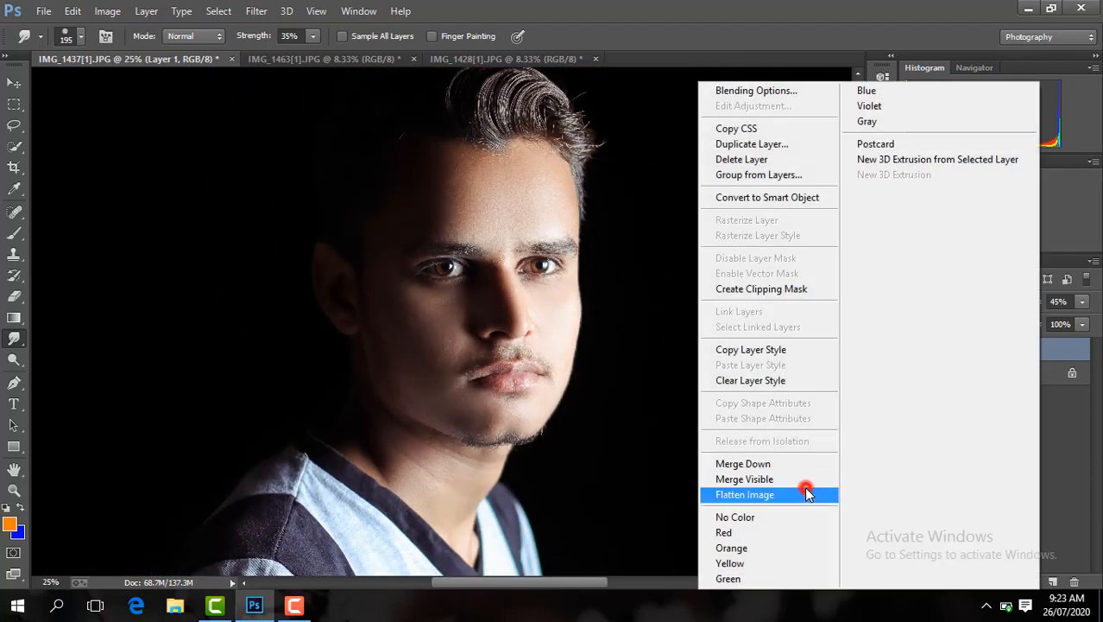
pyautogui.click(806, 489)
# - Invert the colors of the duplicate layer and set its blend mode to Vivid Light
pyautogui.click(107, 10)
pyautogui.moveTo(136, 52)
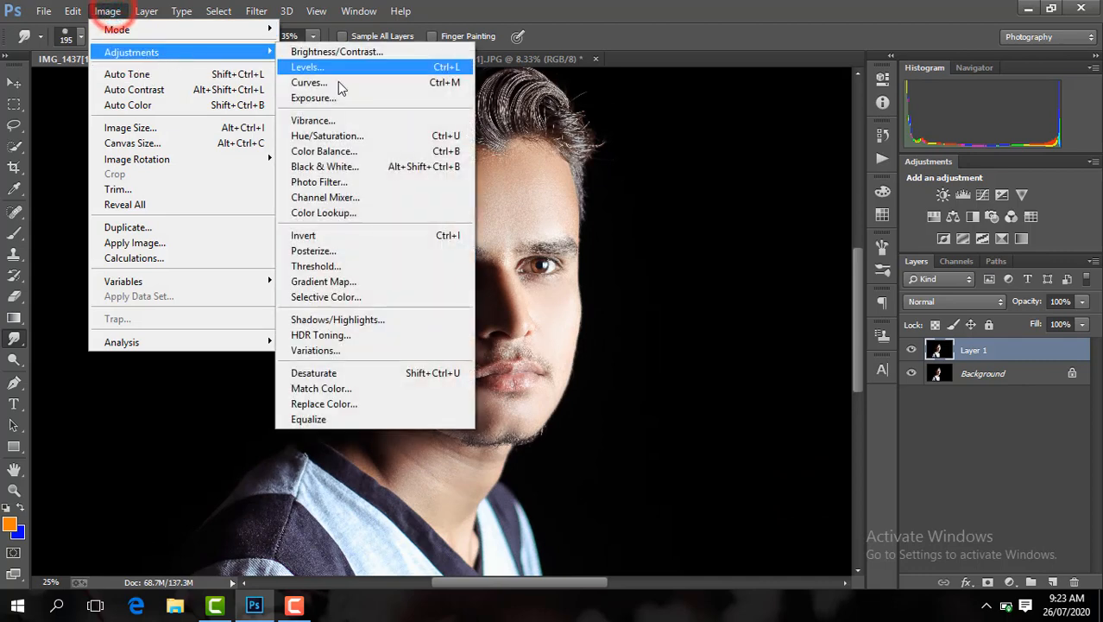
pyautogui.click(361, 234)
pyautogui.click(940, 300)
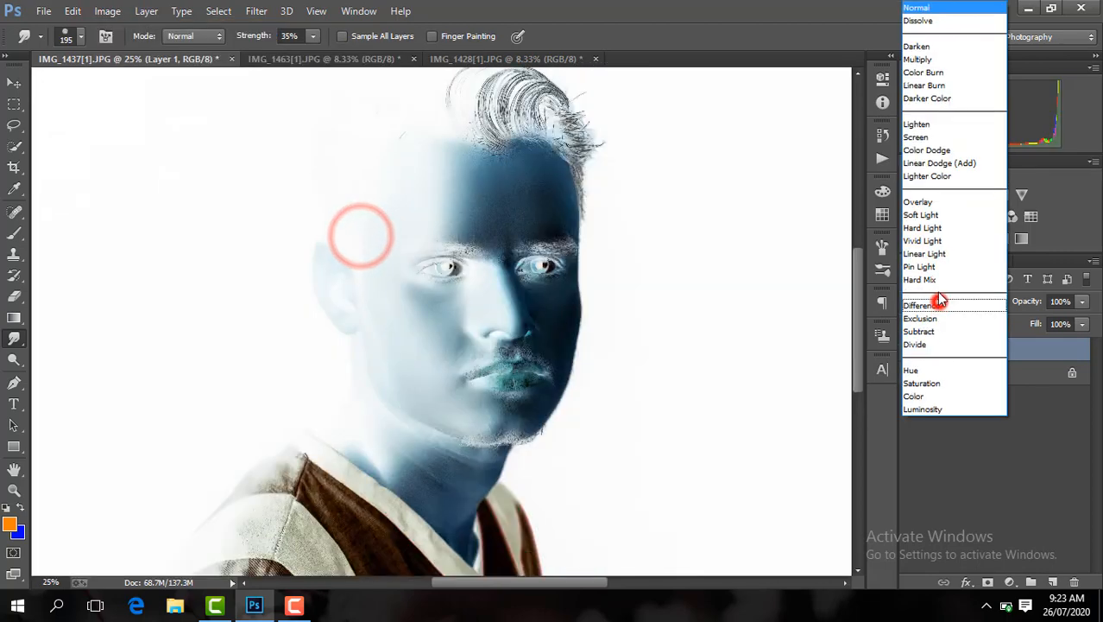
pyautogui.click(937, 240)
# - Apply a High Pass filter with a 9.0 px radius to the inverted layer
pyautogui.click(256, 11)
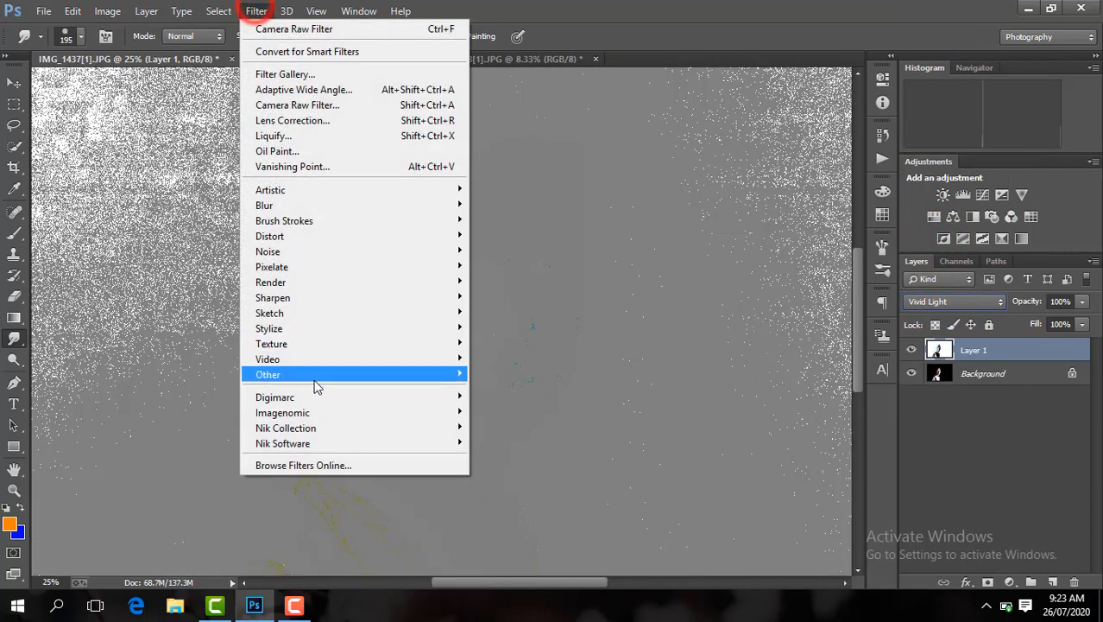
pyautogui.moveTo(315, 388)
pyautogui.click(531, 391)
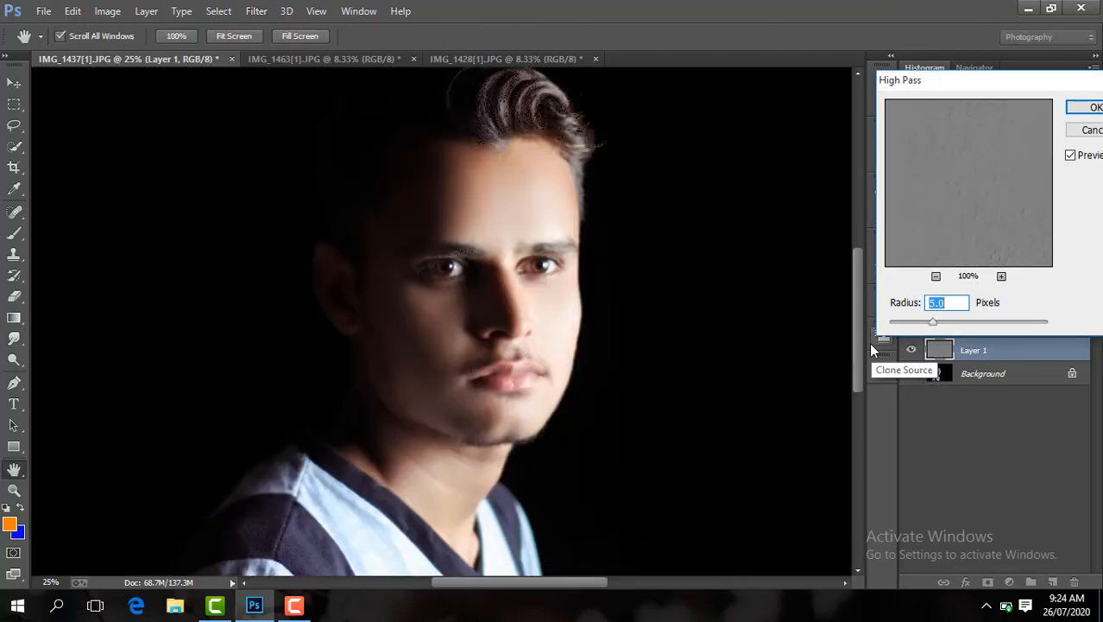
pyautogui.click(948, 328)
pyautogui.press('Return')
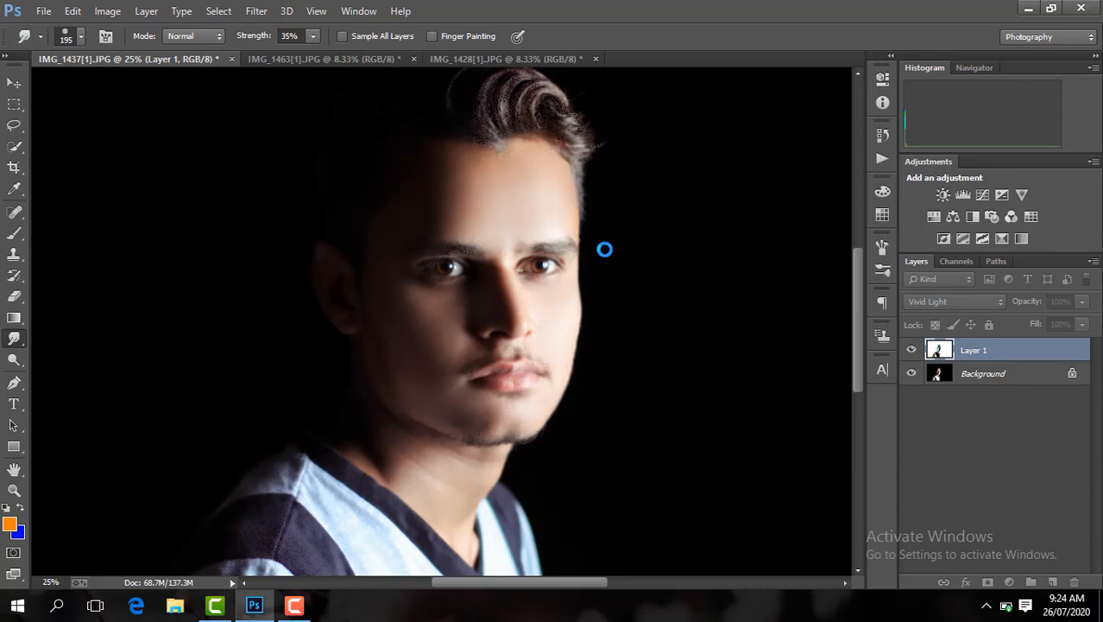
# - Apply a Gaussian Blur with a 1.9 px radius to the Vivid Light layer
pyautogui.click(258, 10)
pyautogui.moveTo(259, 202)
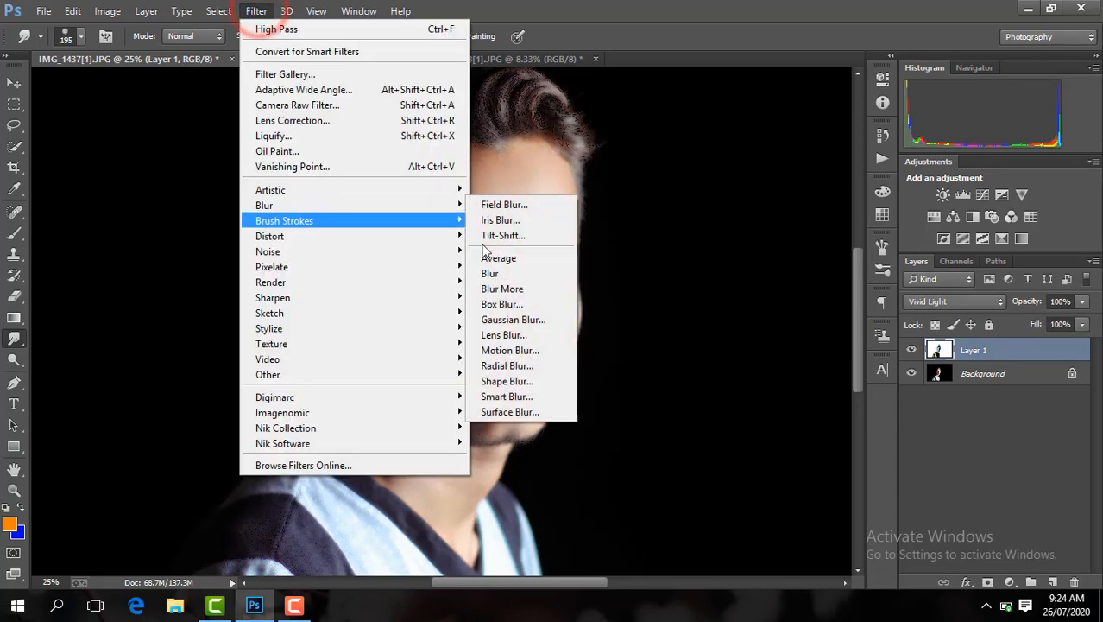
pyautogui.click(526, 319)
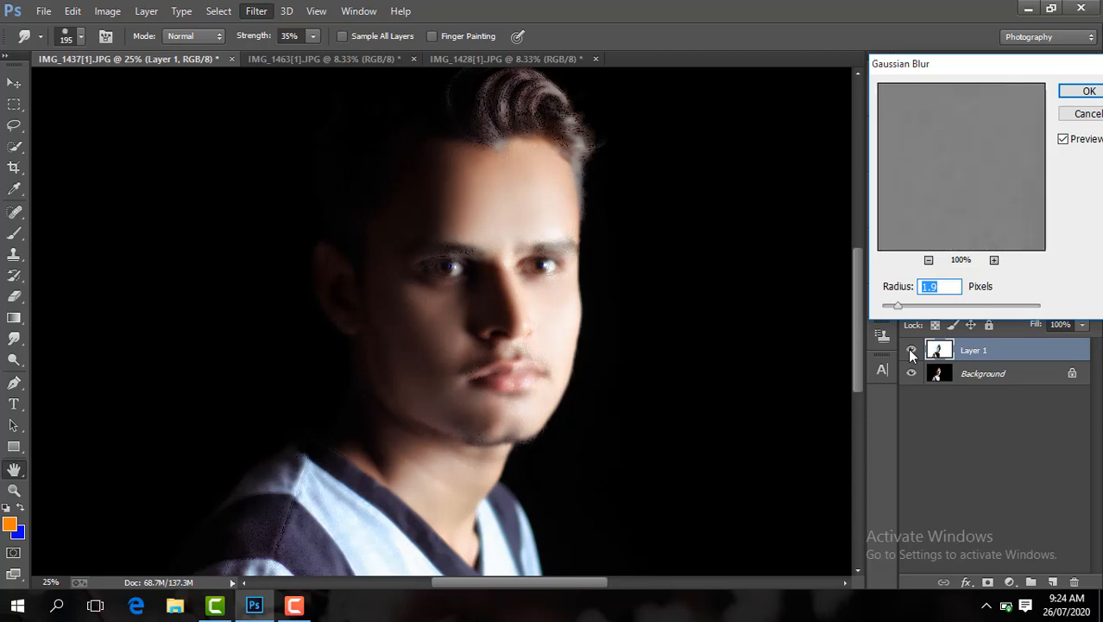
pyautogui.press('Return')
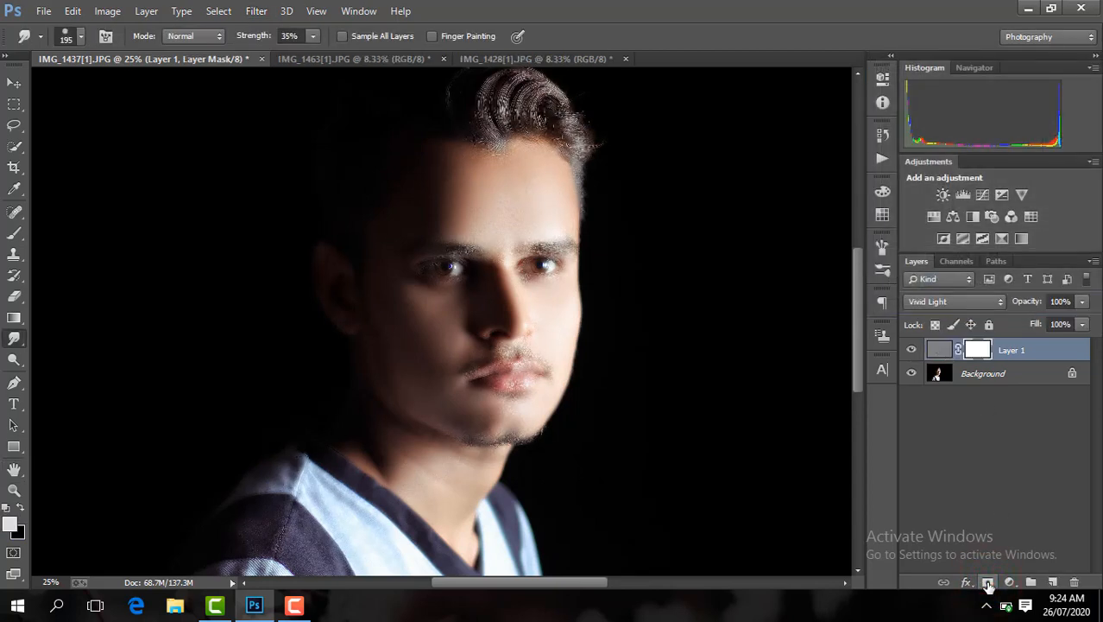
# - Give Layer 1 a black mask and paint it white over the facial skin with a 349 px brush
pyautogui.hotkey('ctrl', 'i')
pyautogui.click(14, 233)
pyautogui.hotkey('ctrl', '+')
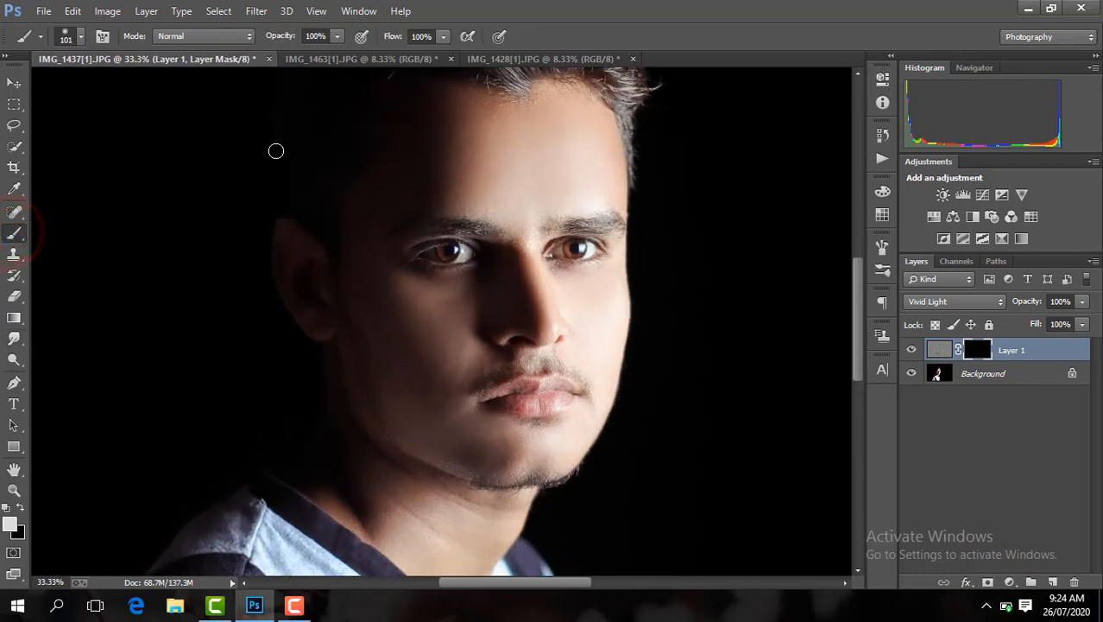
pyautogui.click(80, 38)
pyautogui.moveTo(157, 89); pyautogui.dragTo(168, 89)
pyautogui.click(557, 248)
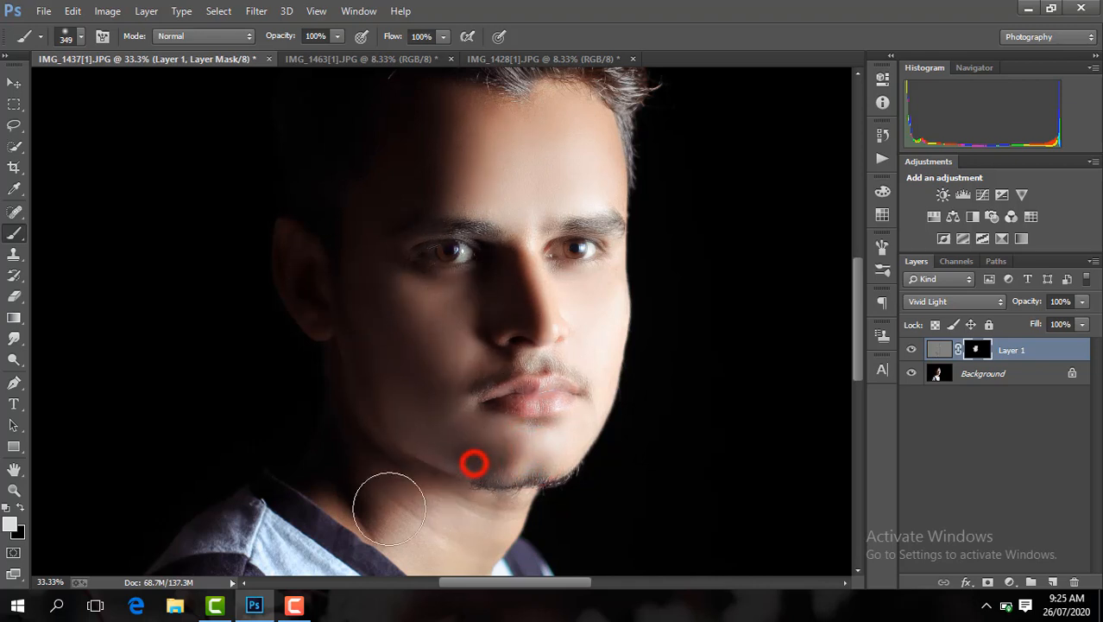
# - Erase the softening from the layer mask over the ear, chin edge, nose, lips, eyes and hairline with the 163 px Eraser
pyautogui.click(14, 296)
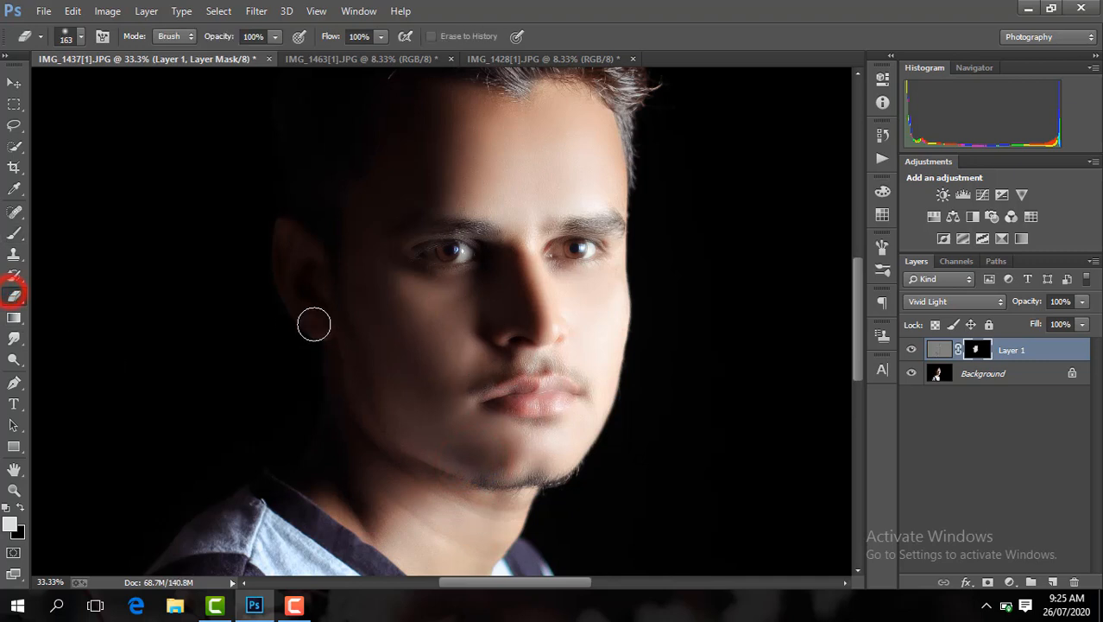
pyautogui.click(312, 321)
pyautogui.click(571, 505)
pyautogui.click(569, 381)
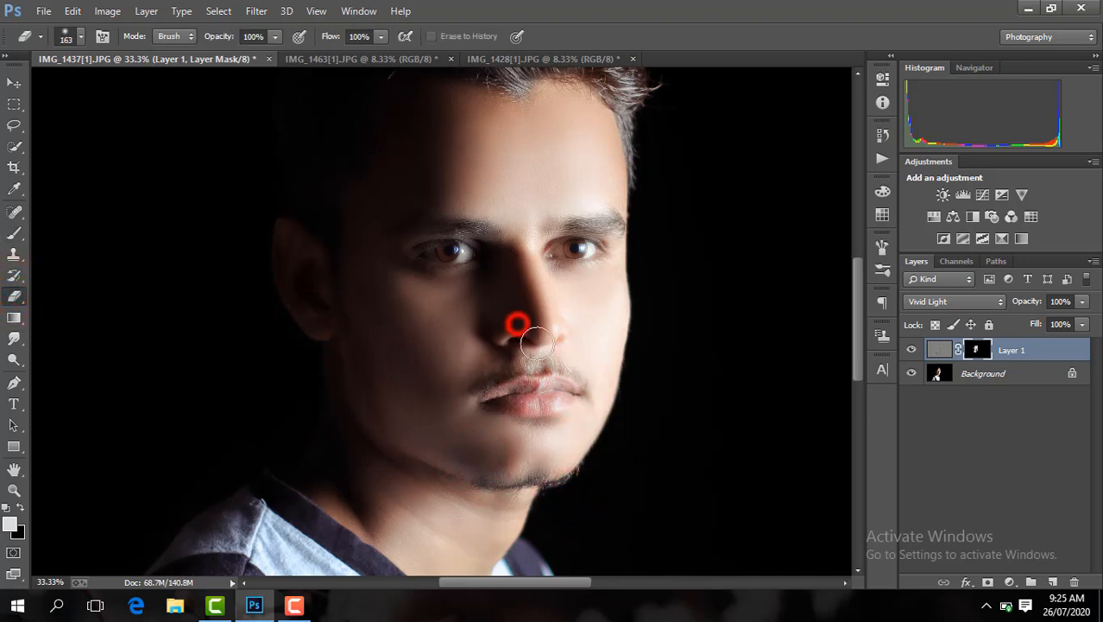
pyautogui.click(594, 274)
pyautogui.click(467, 269)
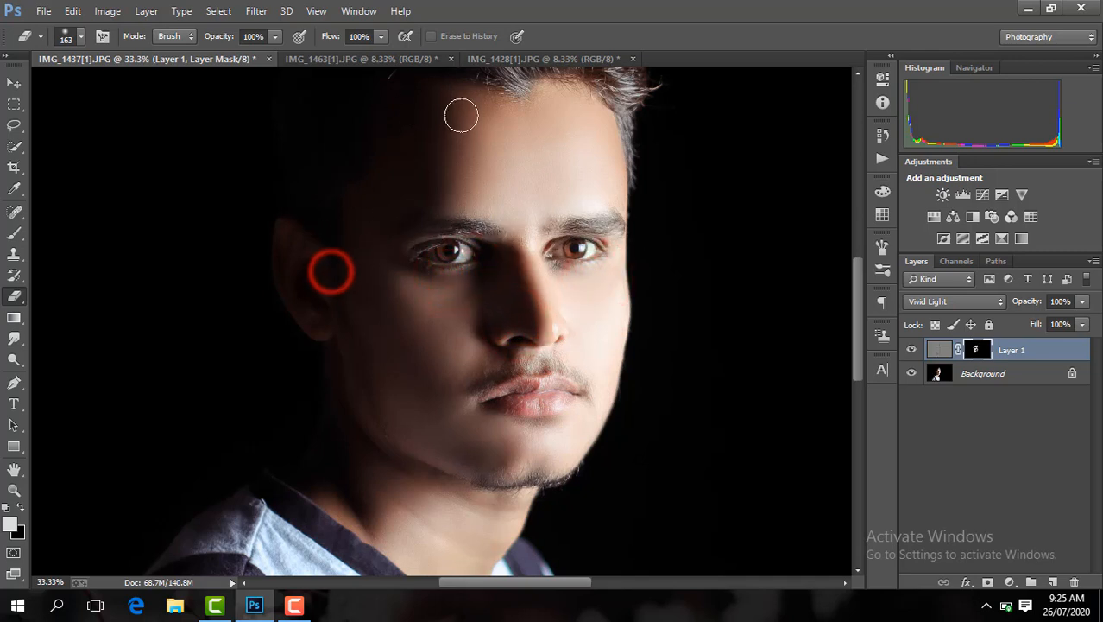
pyautogui.click(530, 89)
pyautogui.click(614, 94)
pyautogui.click(486, 256)
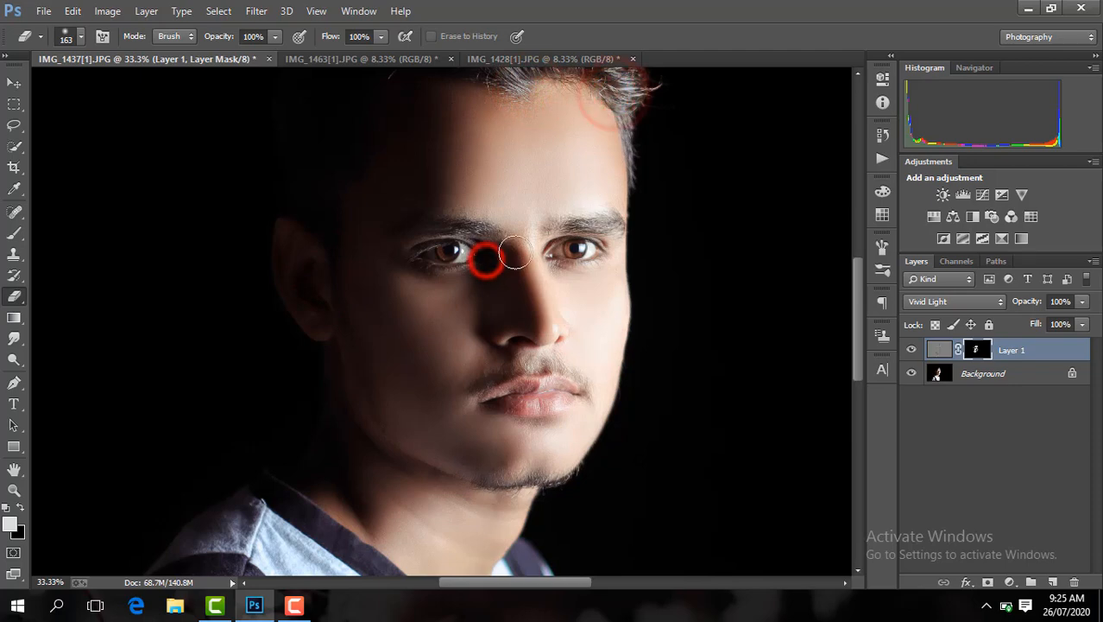
pyautogui.click(539, 375)
# - Flatten the masked softening layer into the image and duplicate the background
pyautogui.rightClick(1022, 368)
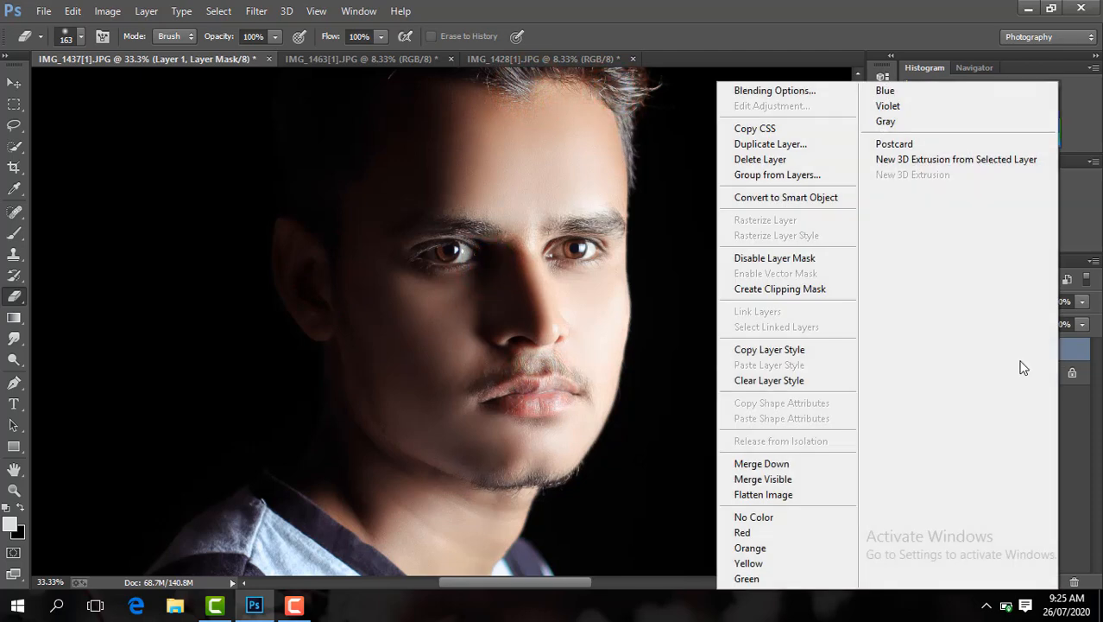
pyautogui.click(808, 494)
pyautogui.hotkey('ctrl', 'j')
# - Apply a High Pass filter with a 2.3 px radius to the duplicate and set its blend mode to Linear Light
pyautogui.click(254, 10)
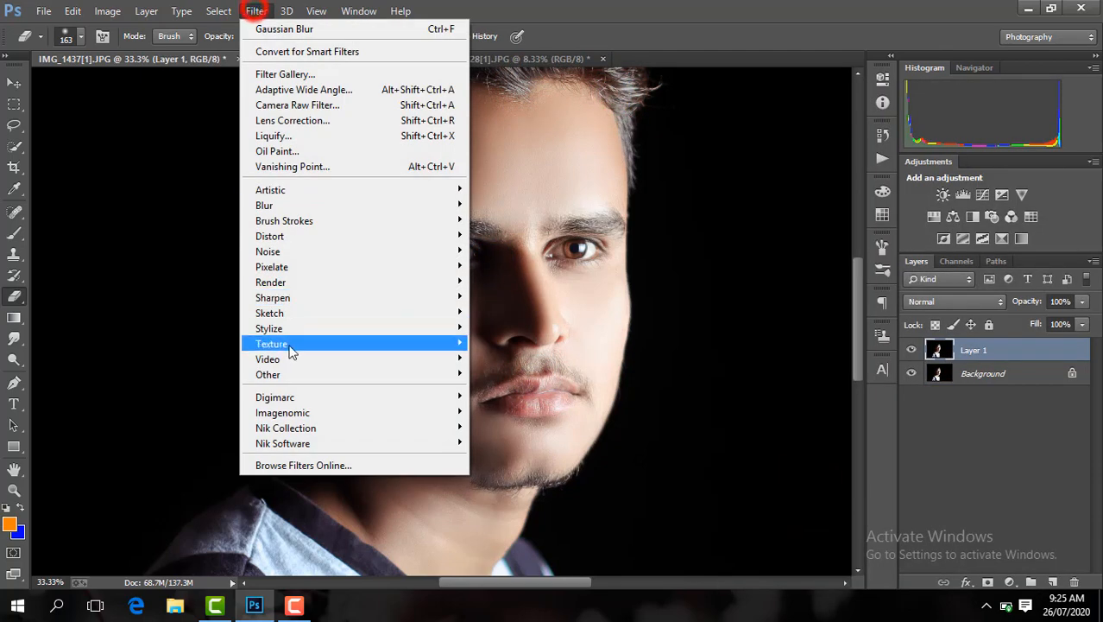
pyautogui.moveTo(415, 373)
pyautogui.click(521, 384)
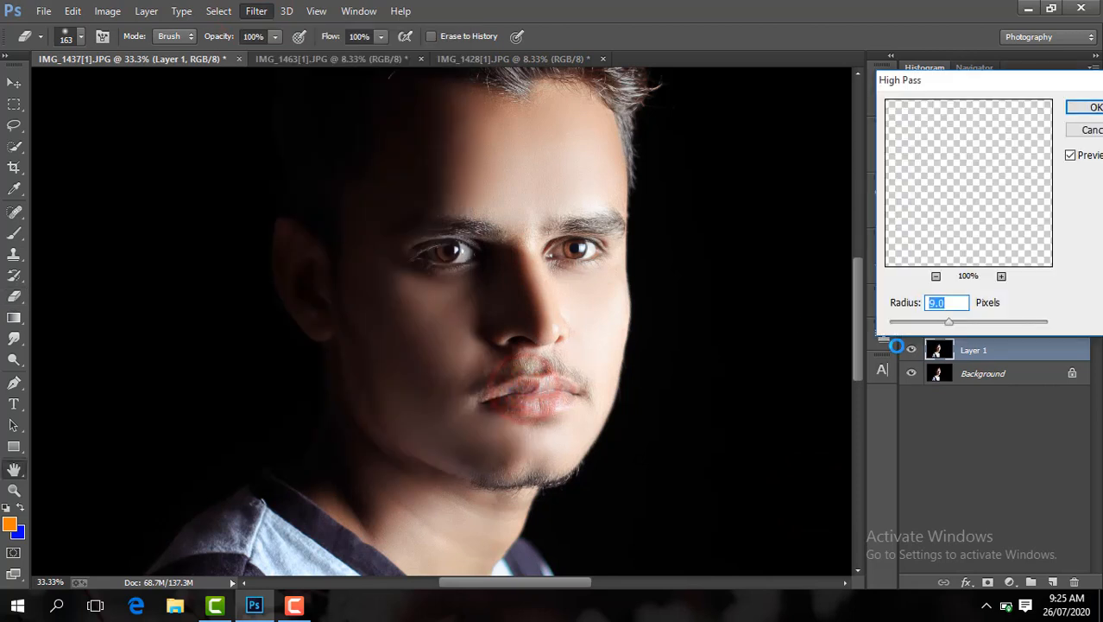
pyautogui.click(911, 326)
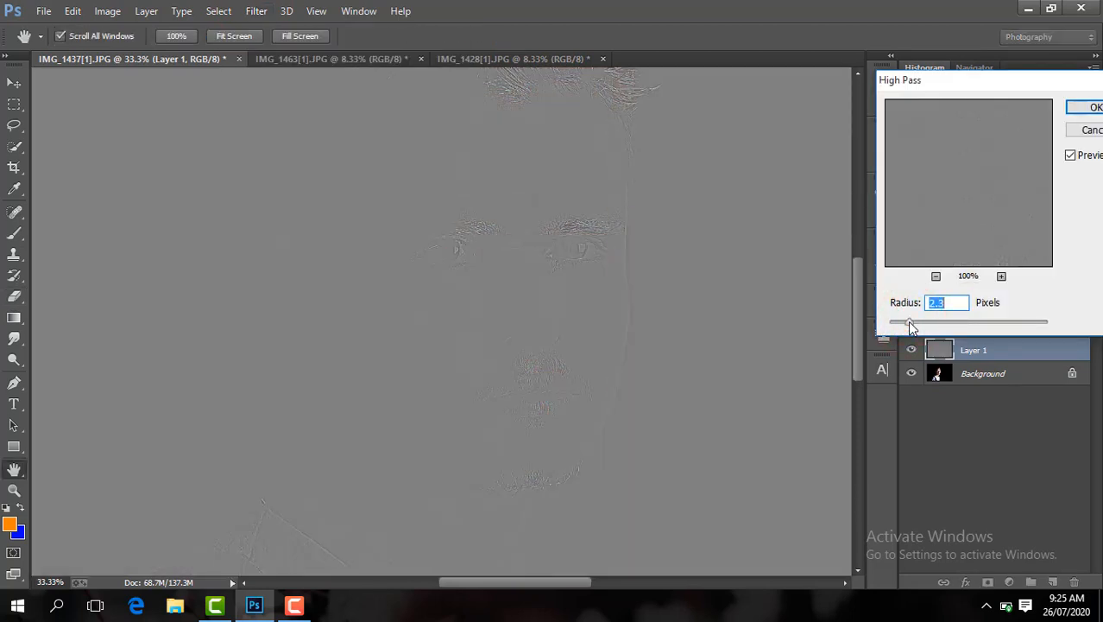
pyautogui.press('Return')
pyautogui.click(949, 301)
pyautogui.click(946, 249)
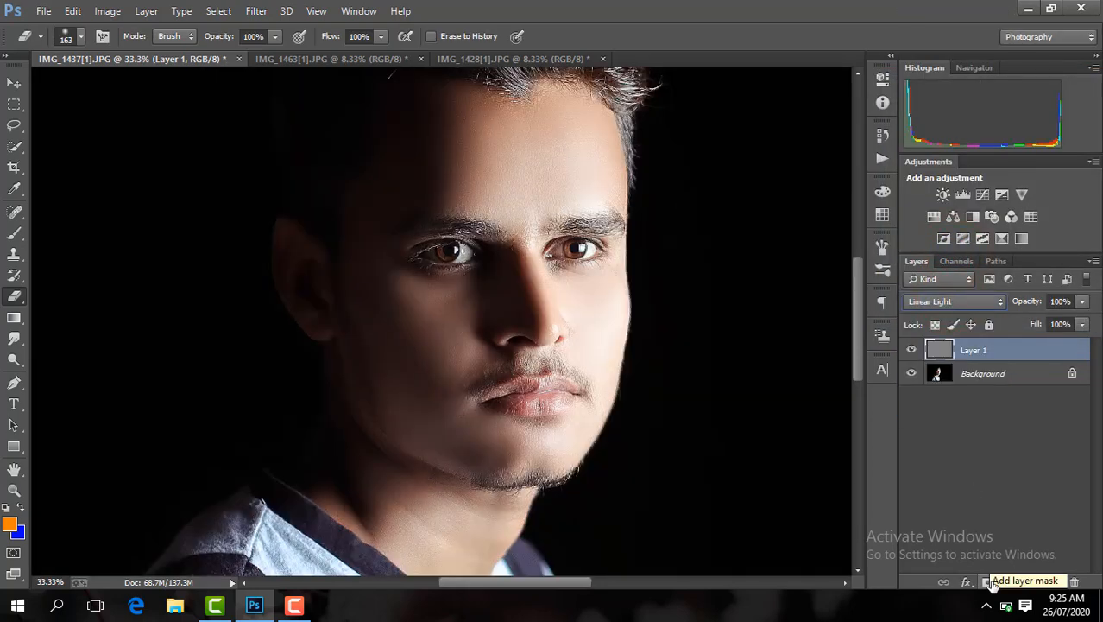
# - Add a black mask to the Linear Light layer and paint it white over the forehead with the 349 px brush
pyautogui.press('d')
pyautogui.click(14, 231)
pyautogui.hotkey('ctrl', '+')
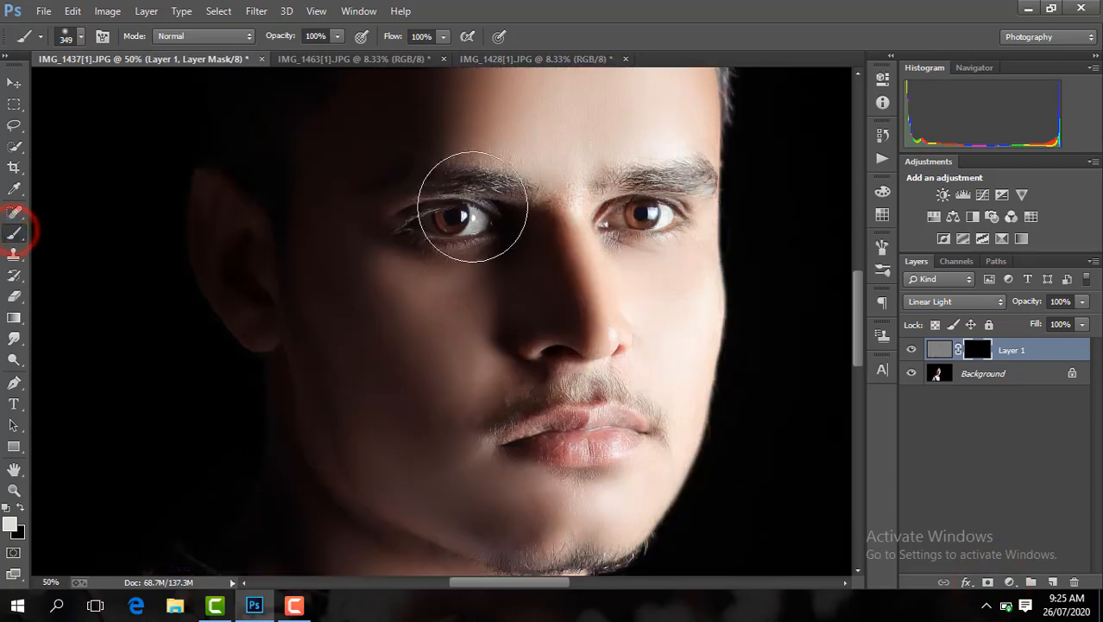
pyautogui.moveTo(855, 359); pyautogui.dragTo(856, 320)
pyautogui.click(571, 262)
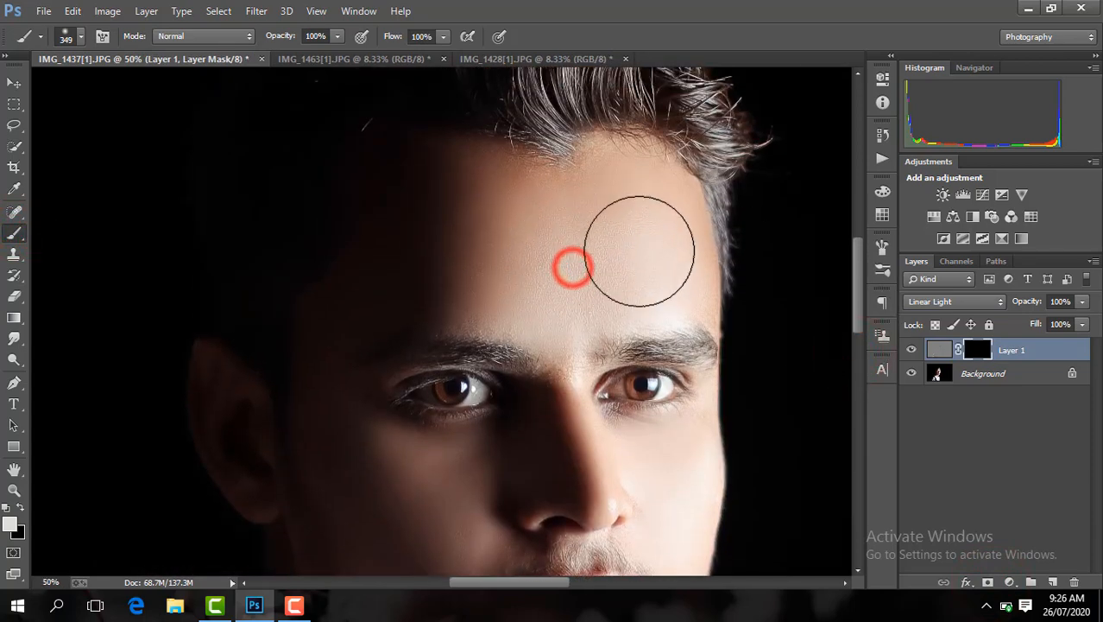
# - Reduce the brush to 198 px and paint skin texture back on the forehead edge, shadowed temple and both cheeks
pyautogui.click(81, 38)
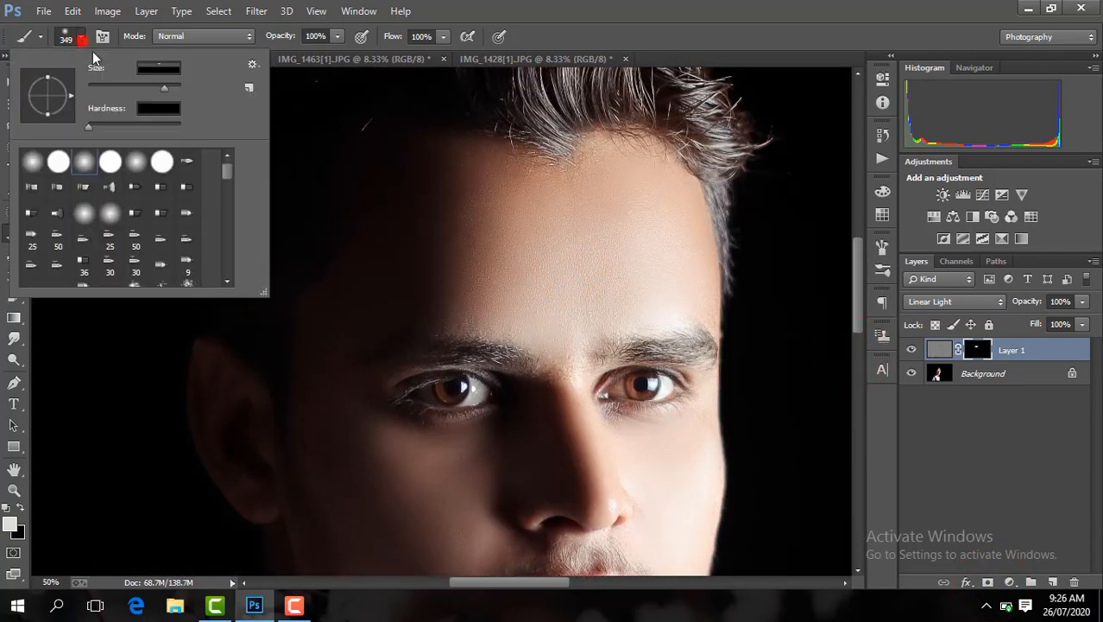
pyautogui.click(673, 246)
pyautogui.click(333, 330)
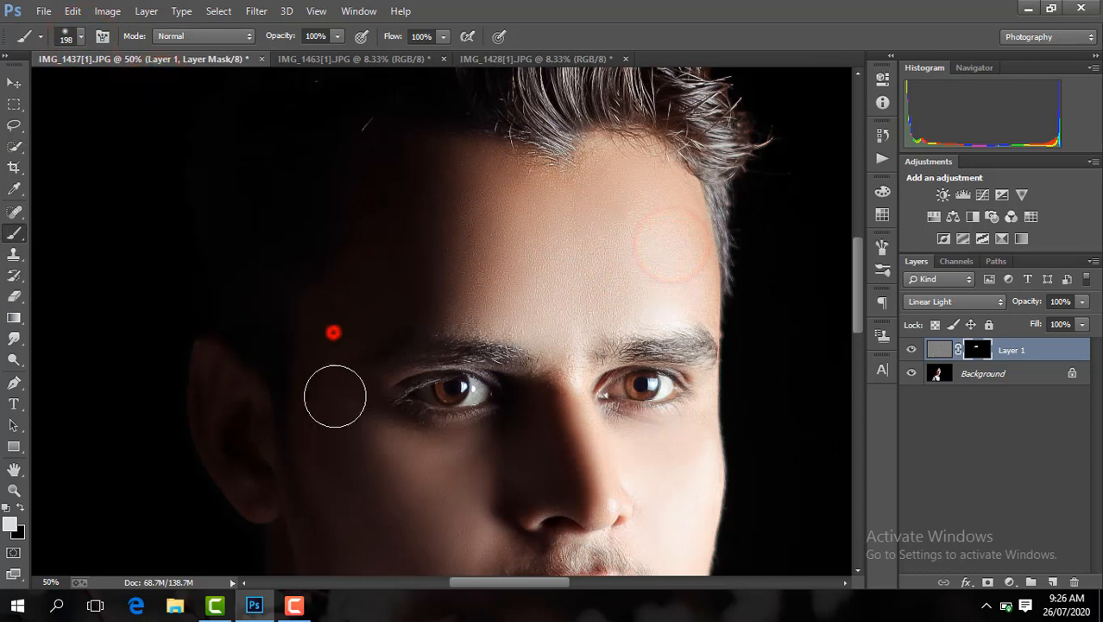
pyautogui.click(353, 429)
pyautogui.click(475, 468)
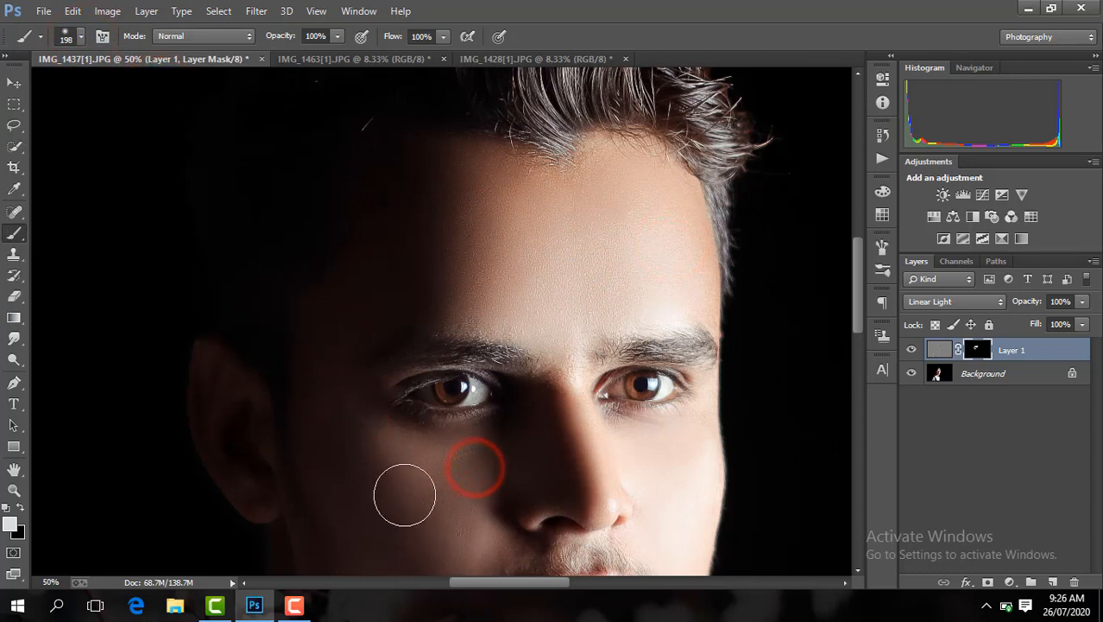
pyautogui.click(660, 467)
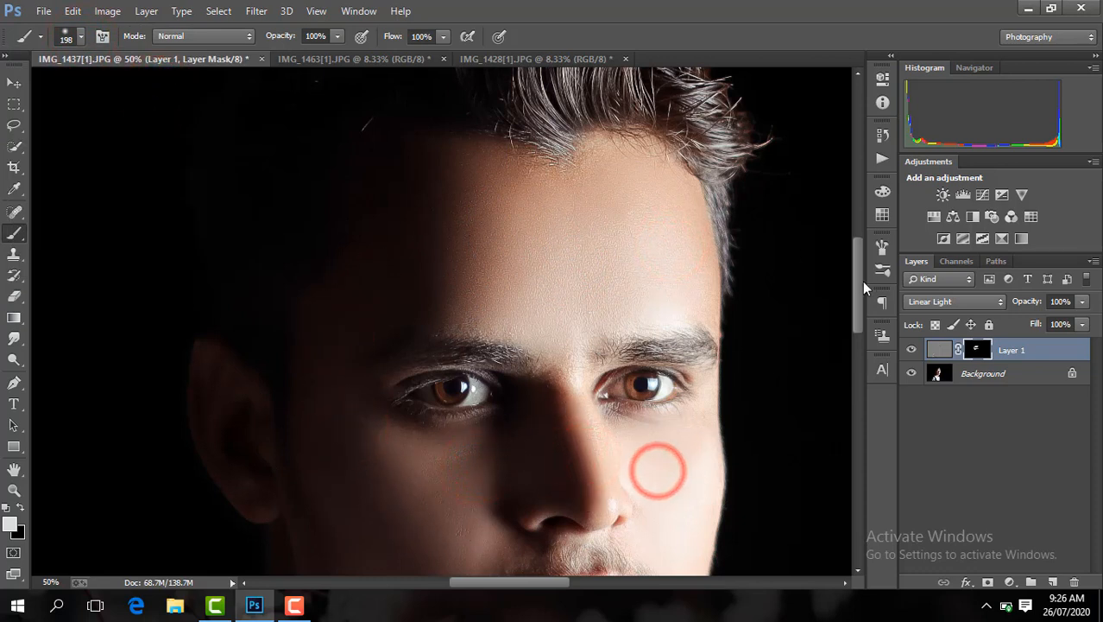
# - Paint the mask white over the lower lit cheek, chin, ear and neck to restore their skin texture
pyautogui.moveTo(856, 298); pyautogui.dragTo(853, 340)
pyautogui.click(688, 331)
pyautogui.click(611, 466)
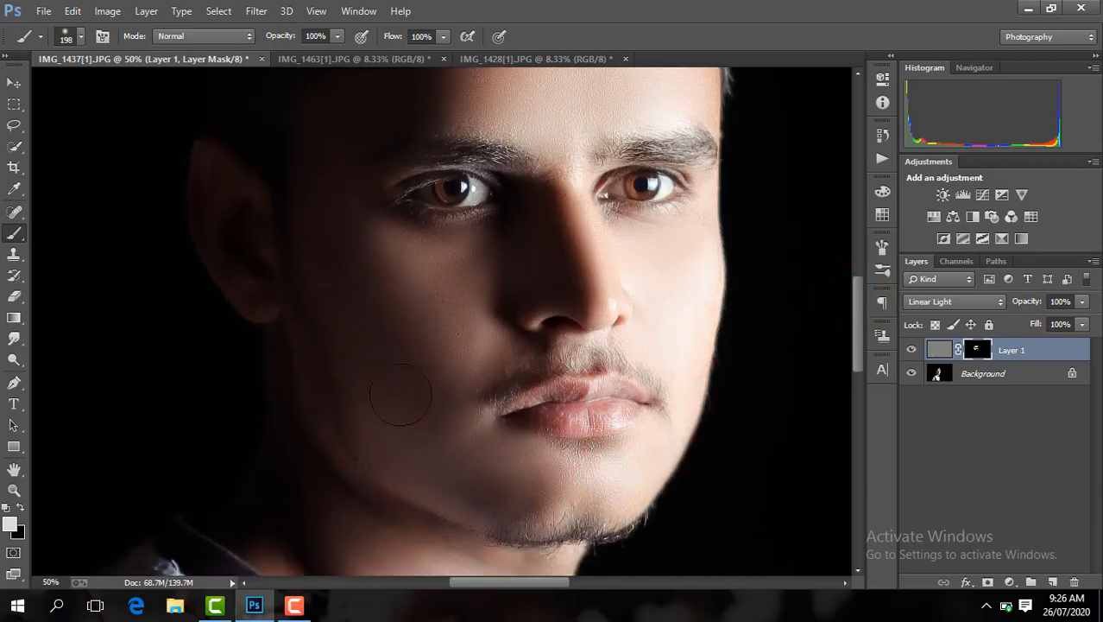
pyautogui.click(245, 252)
pyautogui.moveTo(858, 313); pyautogui.dragTo(858, 345)
pyautogui.click(455, 499)
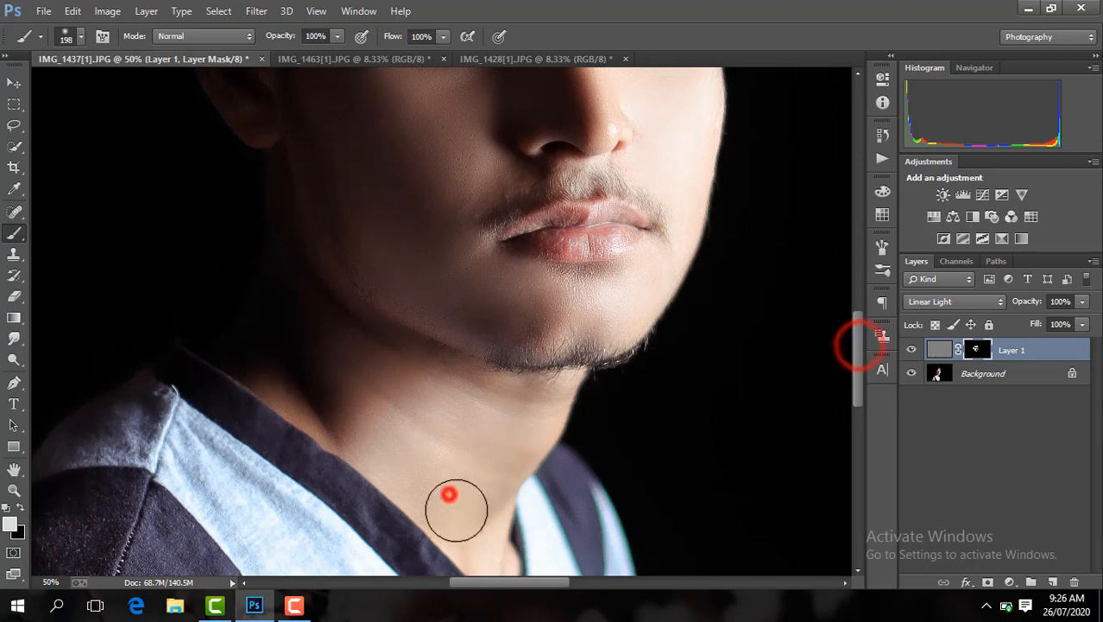
# - Flatten the masked texture layer into the background
pyautogui.hotkey('ctrl', '-')
pyautogui.hotkey('ctrl', '-')
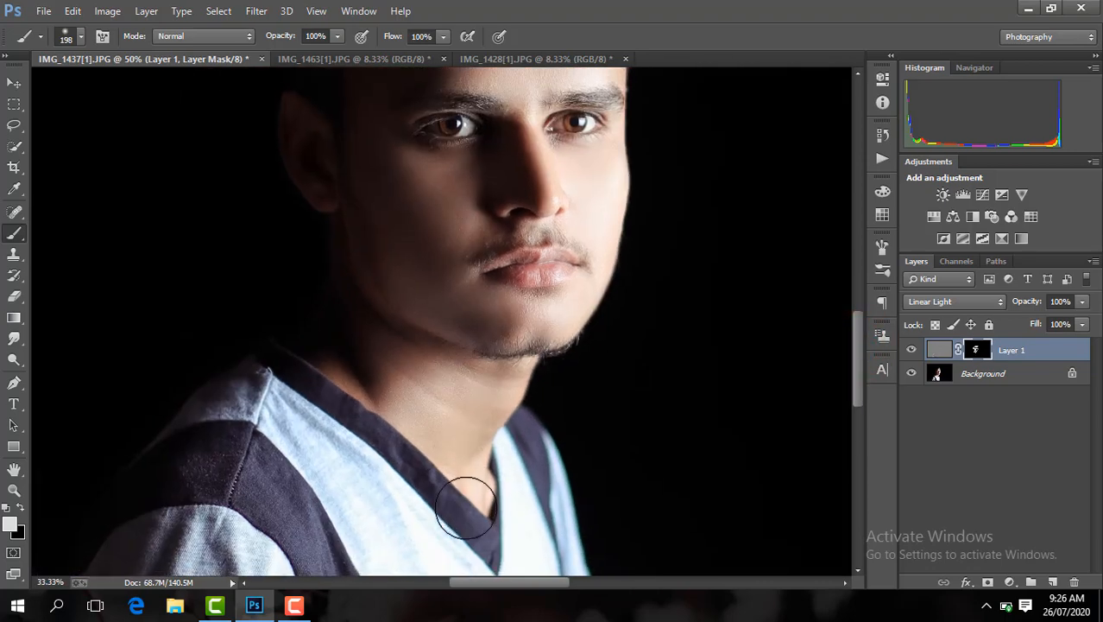
pyautogui.moveTo(857, 403); pyautogui.dragTo(854, 362)
pyautogui.rightClick(1048, 356)
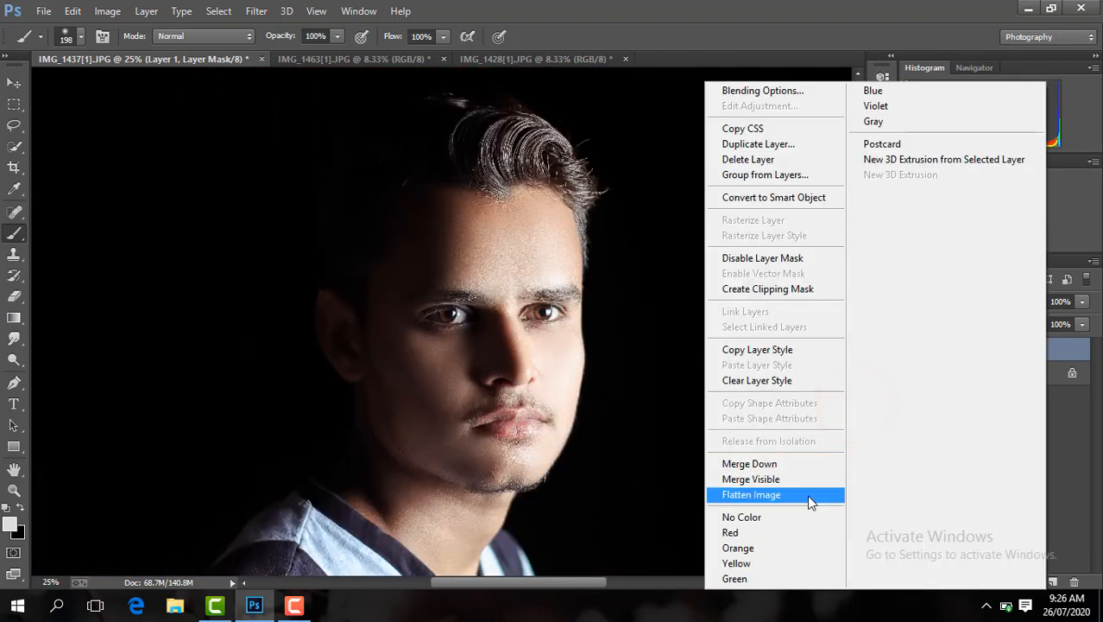
pyautogui.click(807, 494)
# - Add 3% uniform noise to the flattened portrait
pyautogui.click(257, 11)
pyautogui.moveTo(304, 251)
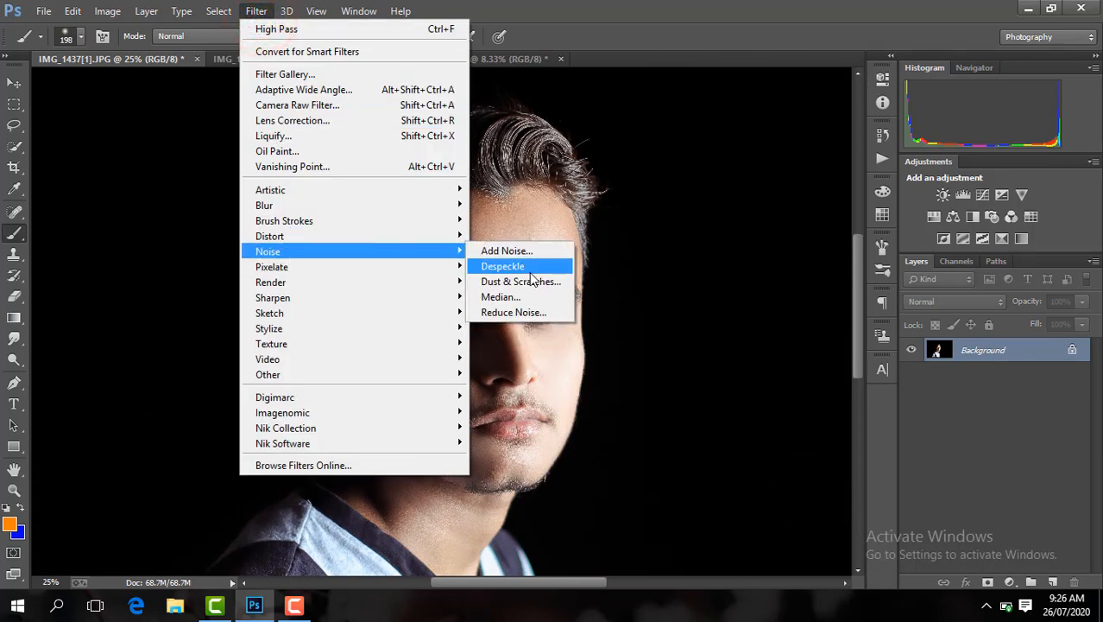
pyautogui.click(518, 250)
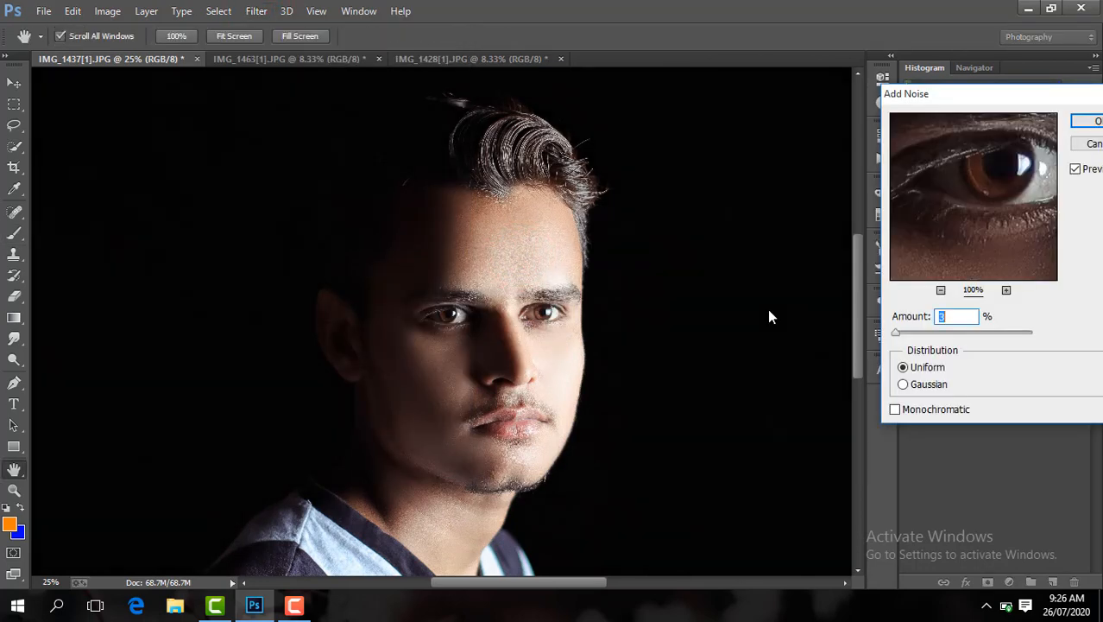
pyautogui.press('Return')
pyautogui.hotkey('ctrl', '-')
pyautogui.hotkey('ctrl', '-')
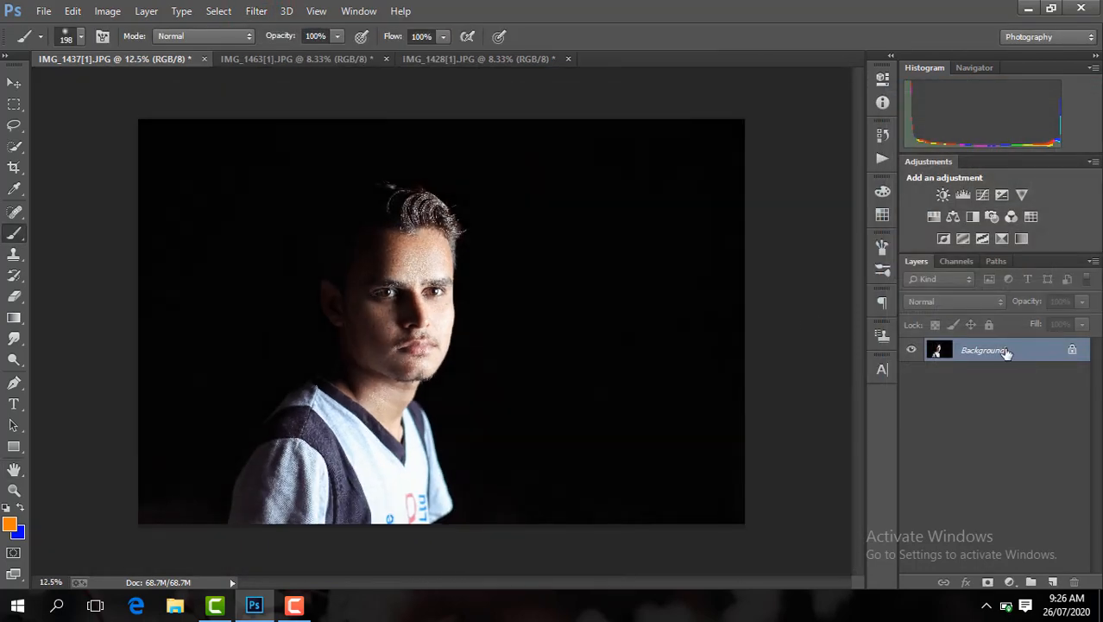
pyautogui.hotkey('ctrl', '-')
pyautogui.hotkey('ctrl', '-')
pyautogui.hotkey('ctrl', '+')
pyautogui.hotkey('ctrl', '+')
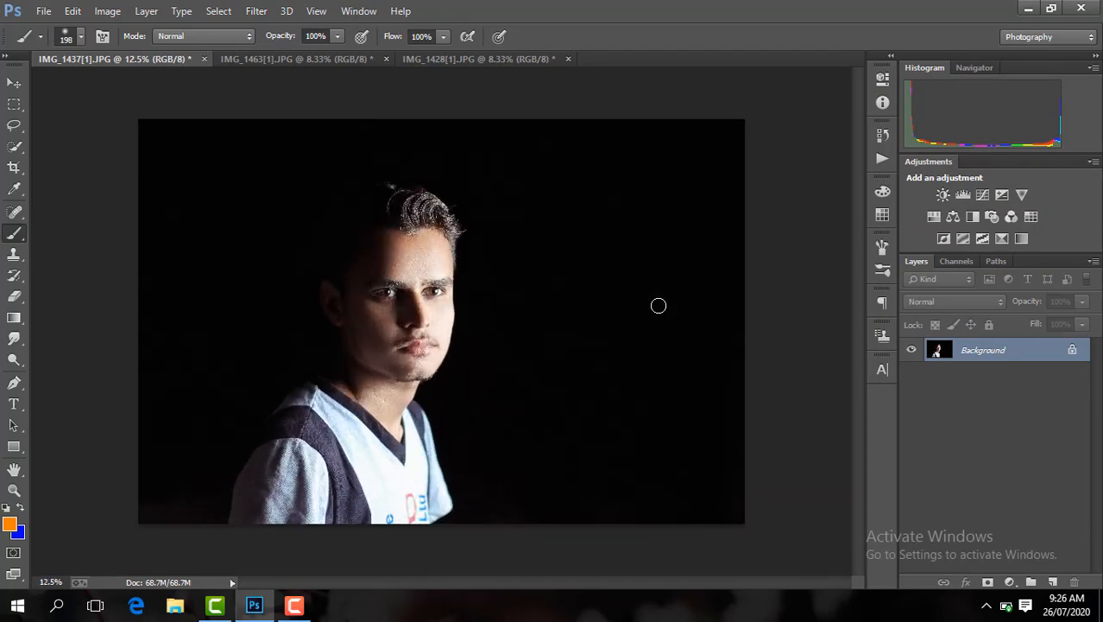